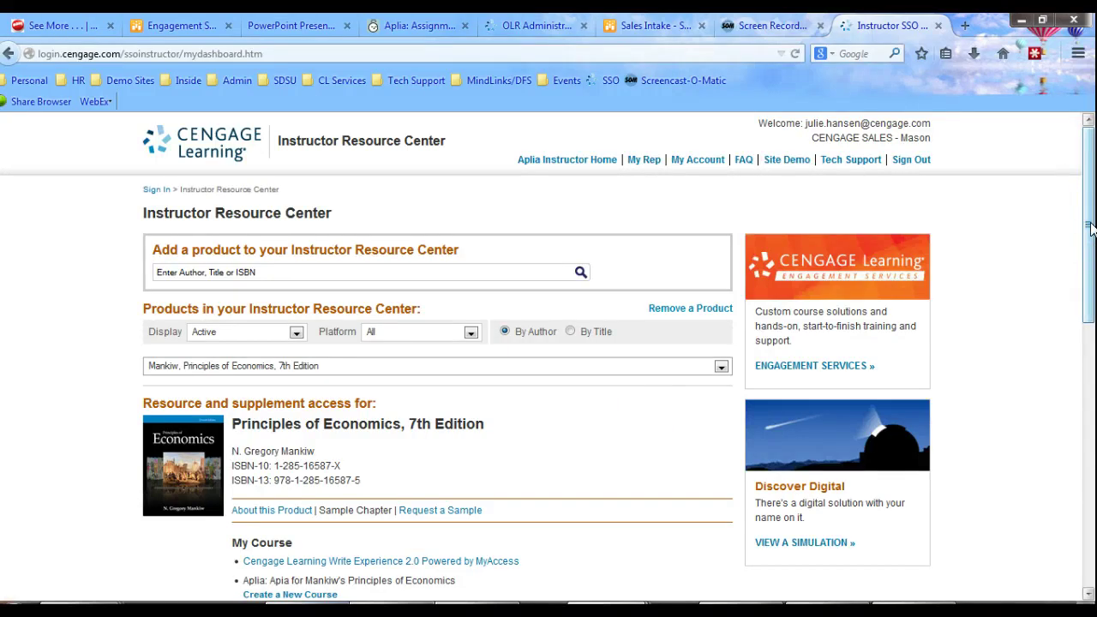
Step: Scroll to Access Instructor Supplements and open Cognero for Mankiw's Principles of Economics
click(1090, 225)
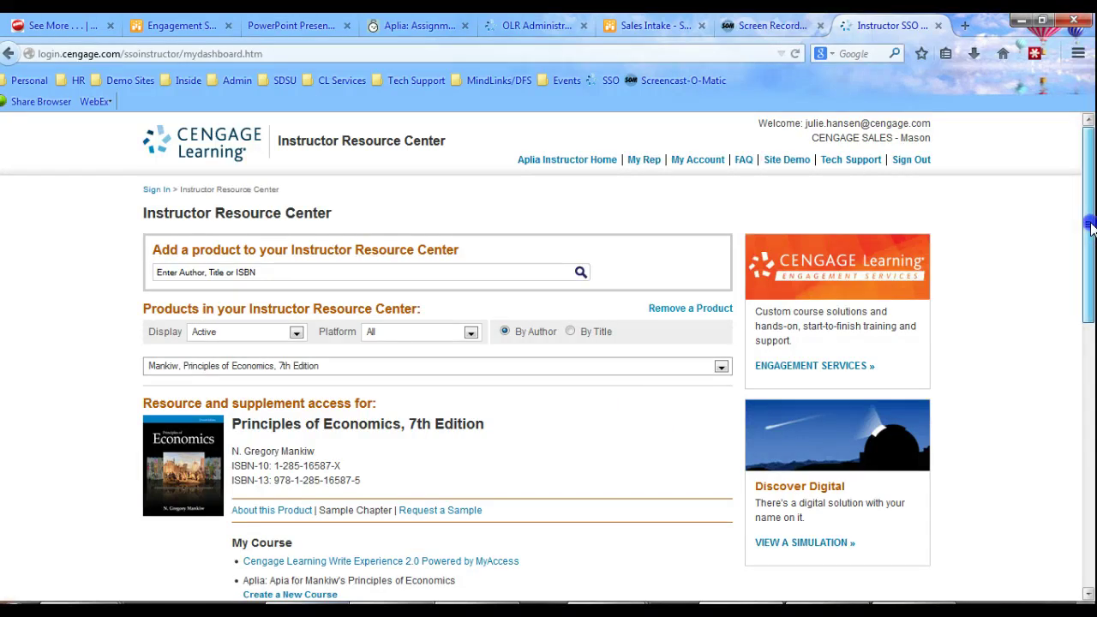
drag(1091, 224, 1073, 355)
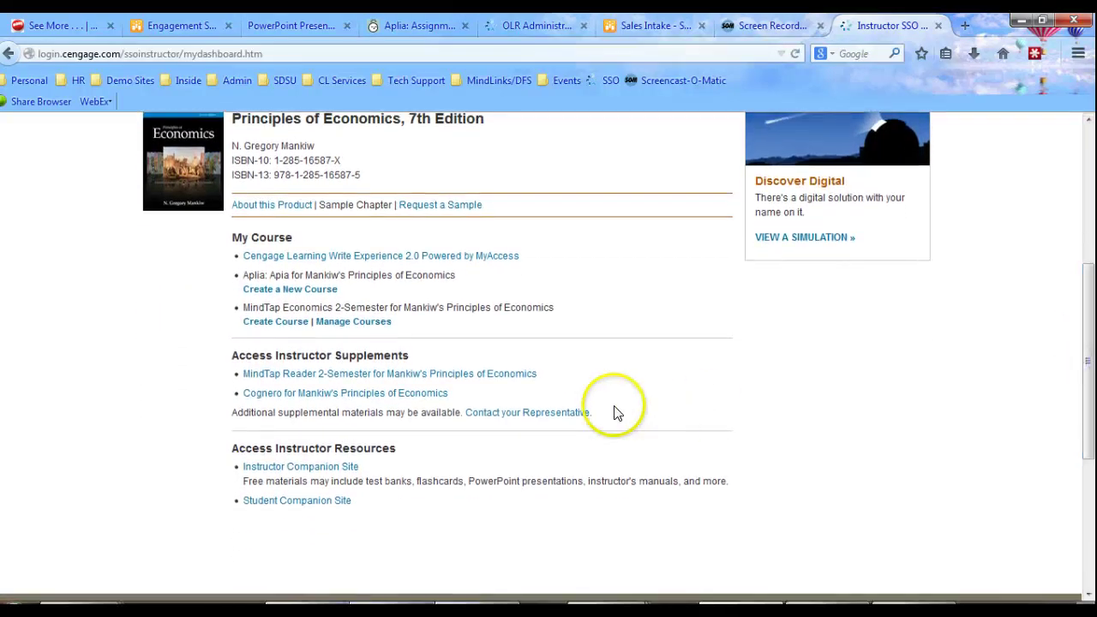
click(322, 394)
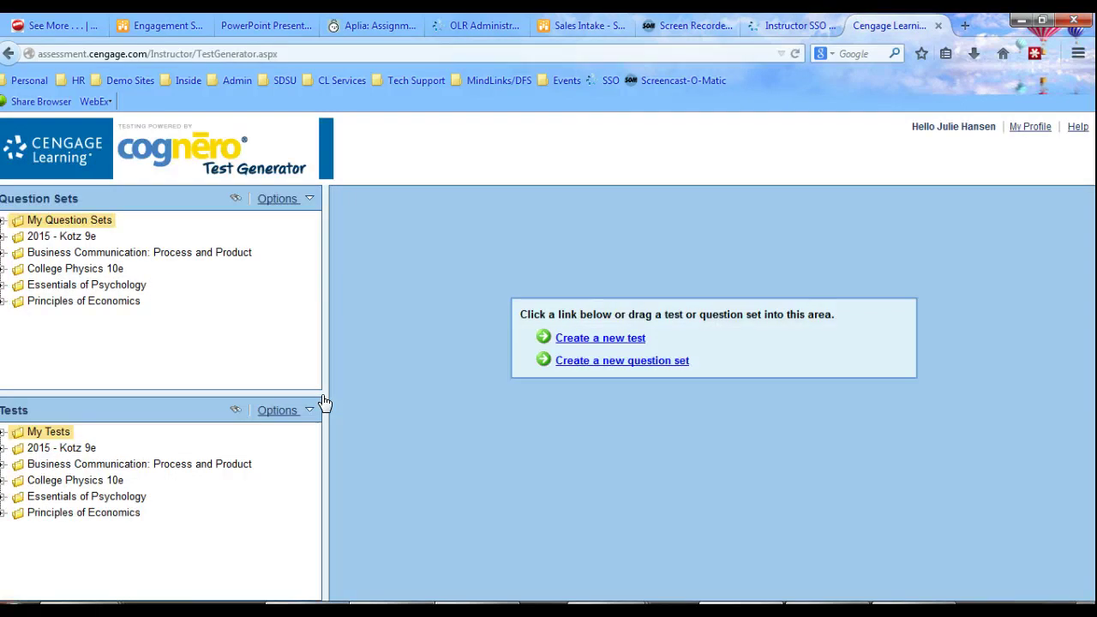
Step: Choose 'Create a new test' on the Test Generator home page to launch the New Test Wizard
click(598, 367)
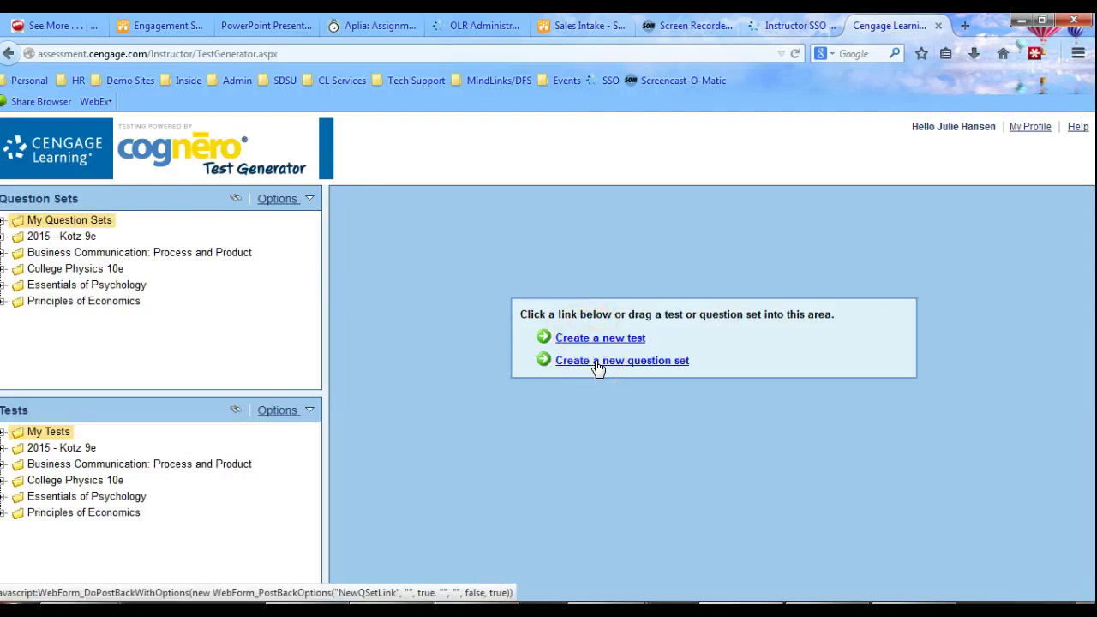
click(598, 341)
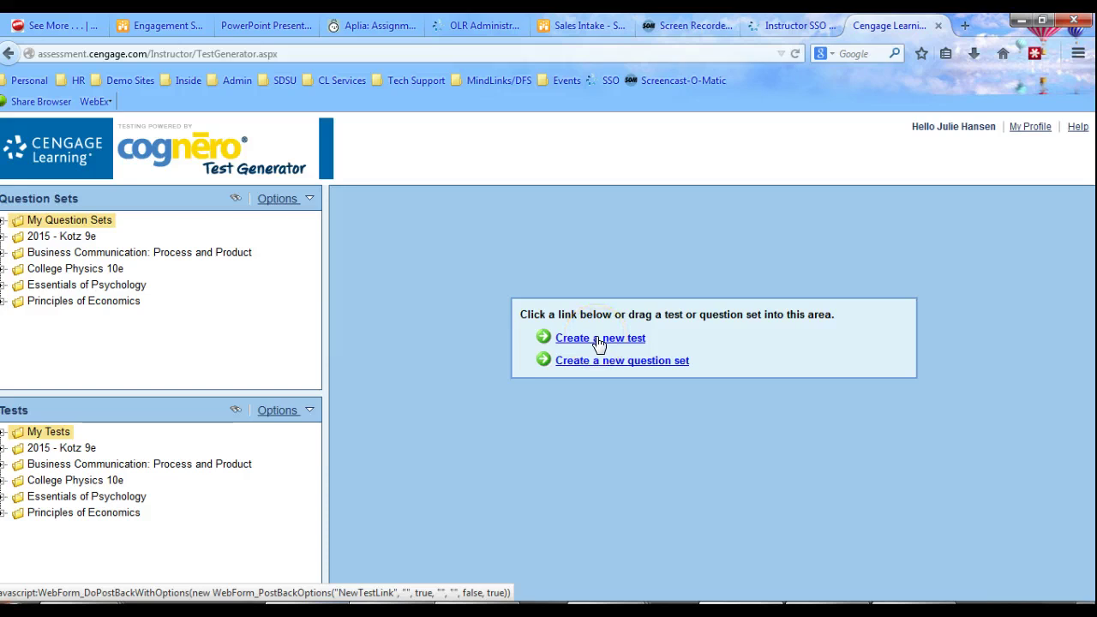
drag(54, 239, 620, 270)
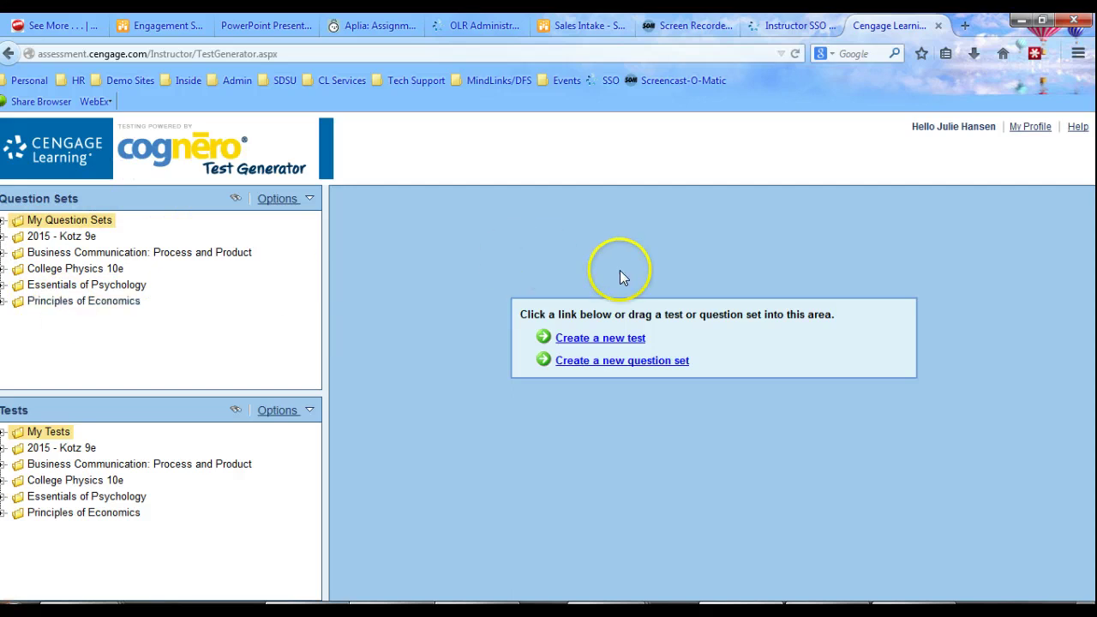
click(608, 339)
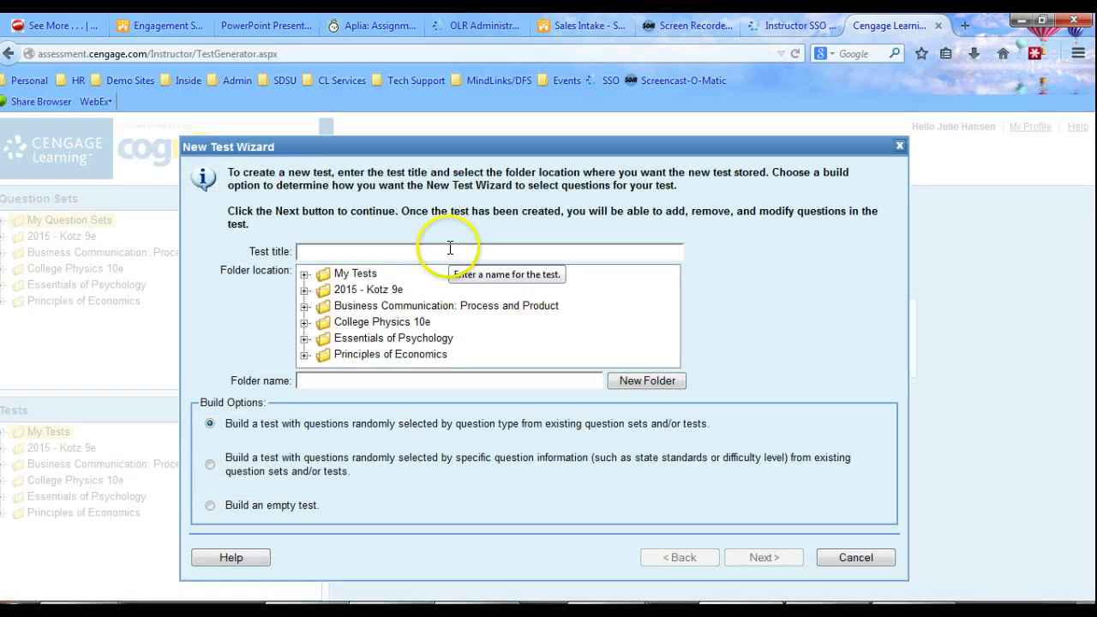
Step: Title the test 'Test Chapter 4 Econ', build it from question information, and file it in Principles of Economics
click(450, 249)
text(Test Chapter 4 Econ)
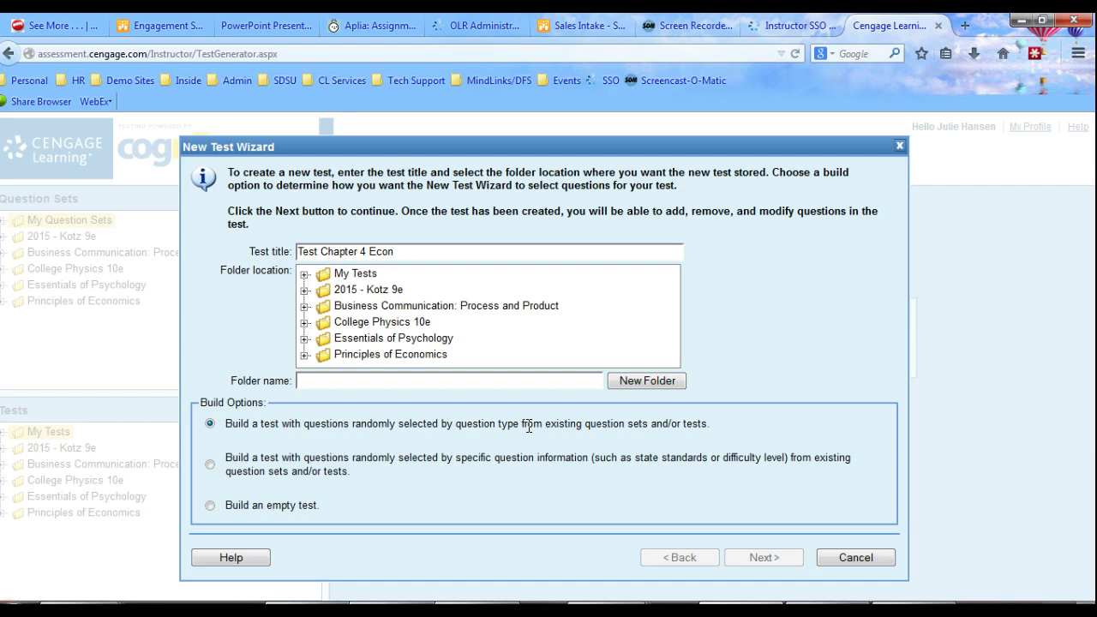
click(209, 466)
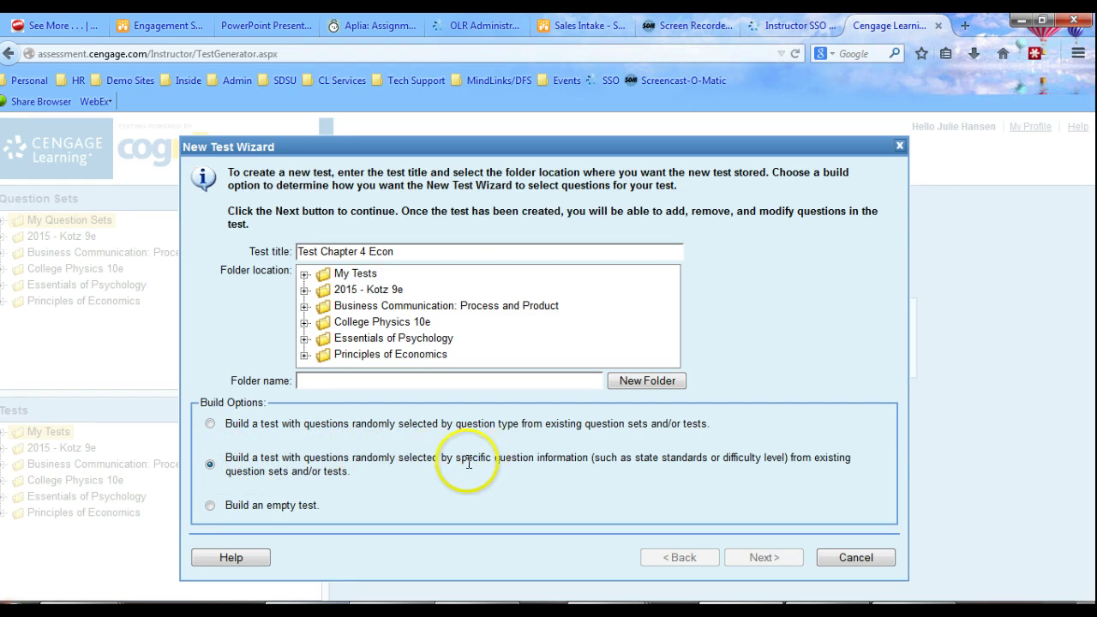
drag(464, 463, 599, 460)
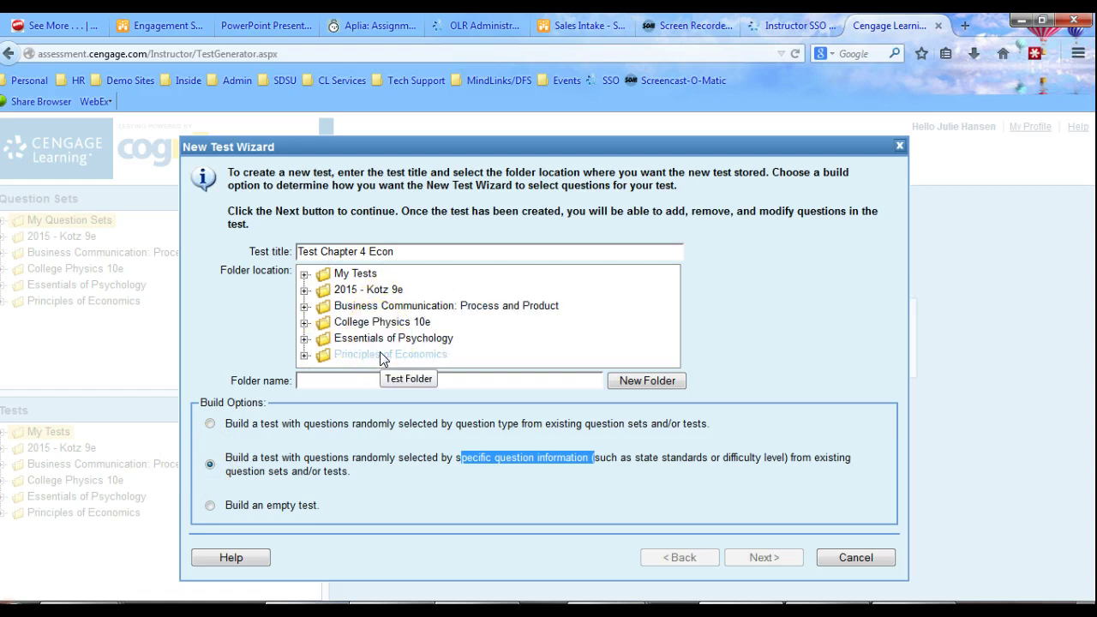
click(343, 356)
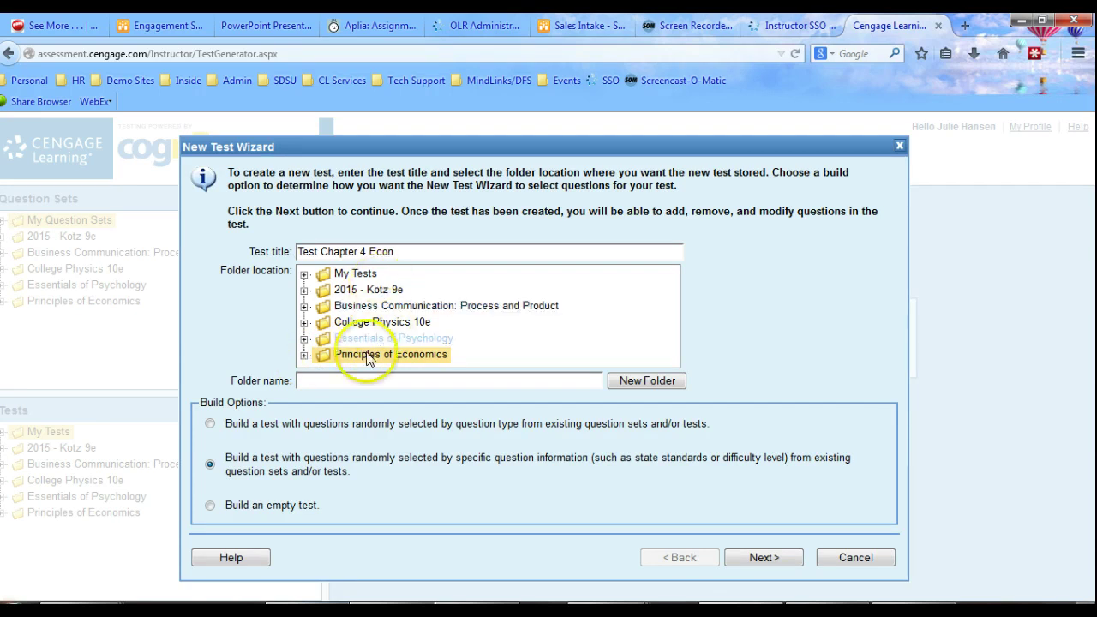
click(762, 557)
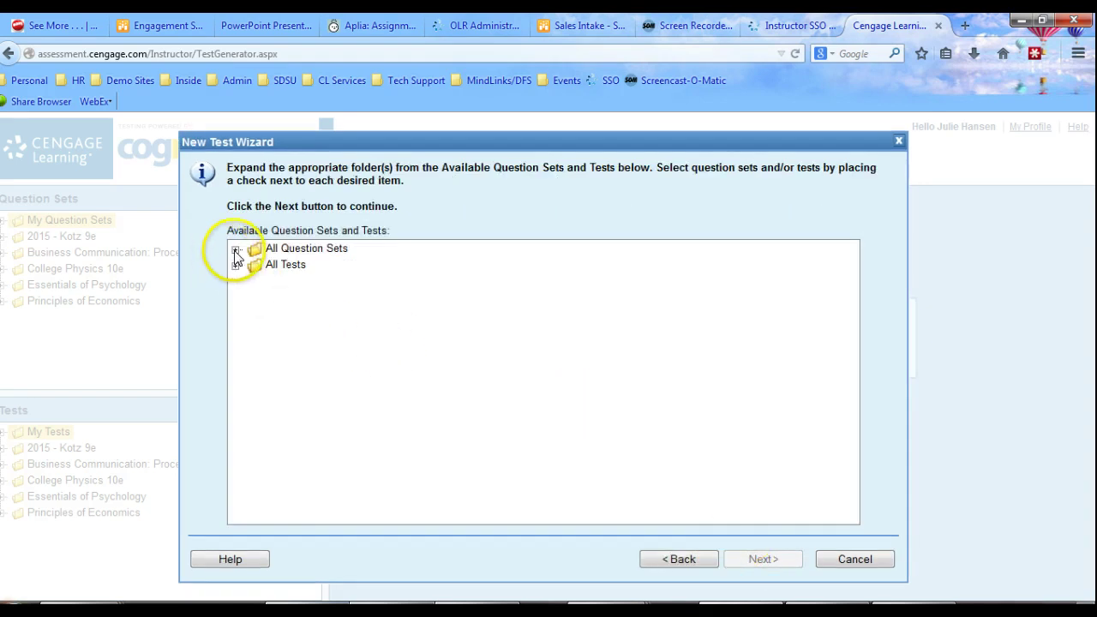
Step: Expand Principles of Economics > Chapter 04 and check all eight Chapter 04 question sets
click(237, 250)
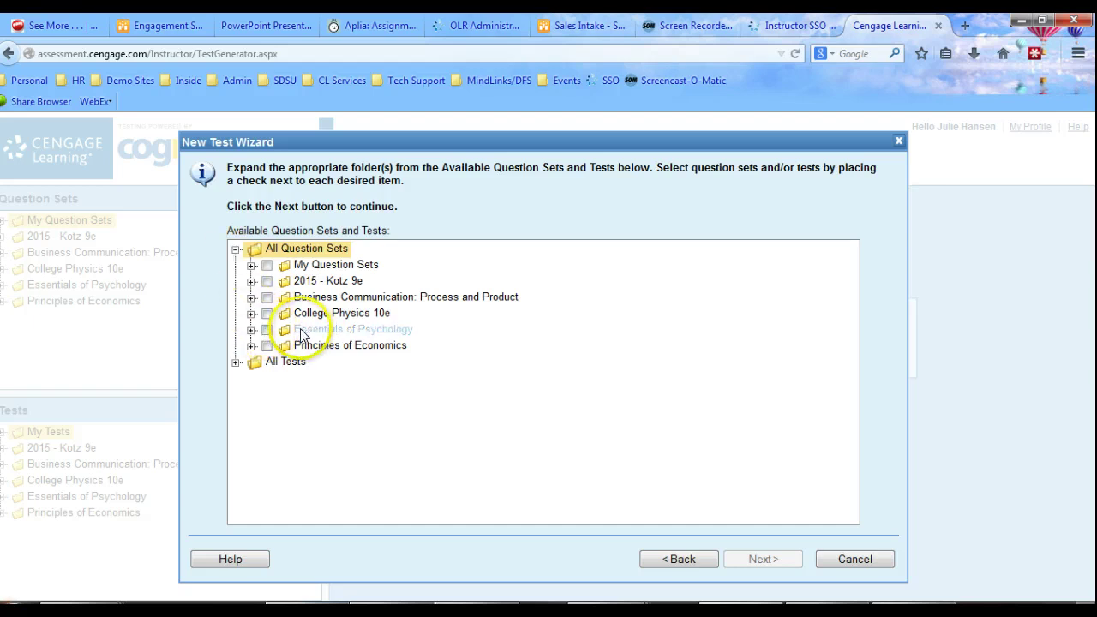
click(251, 347)
drag(853, 271, 863, 321)
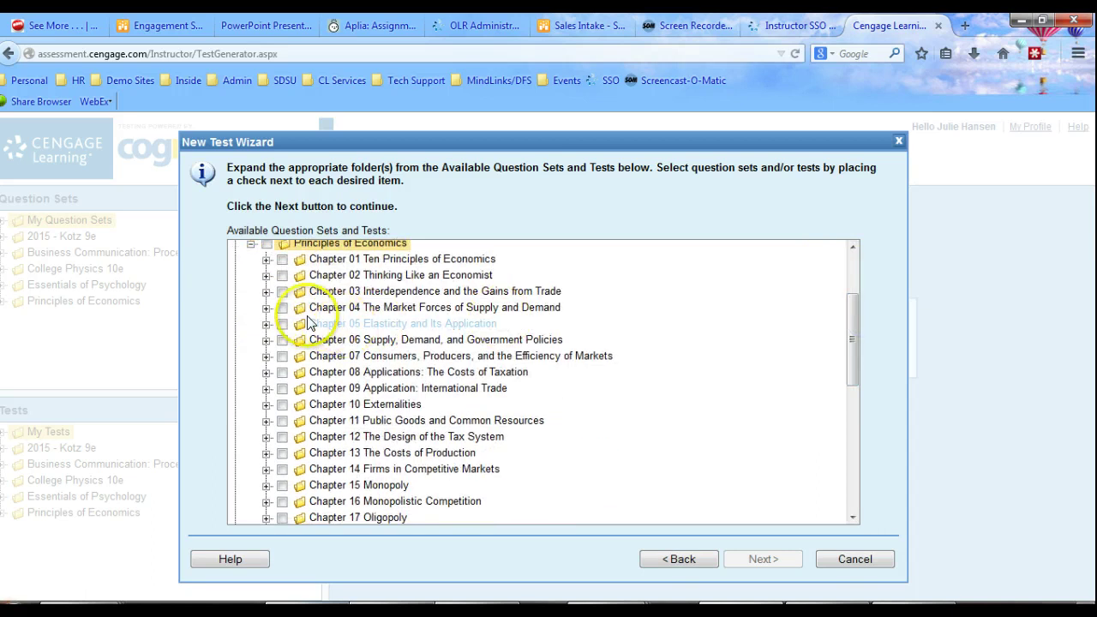
click(266, 308)
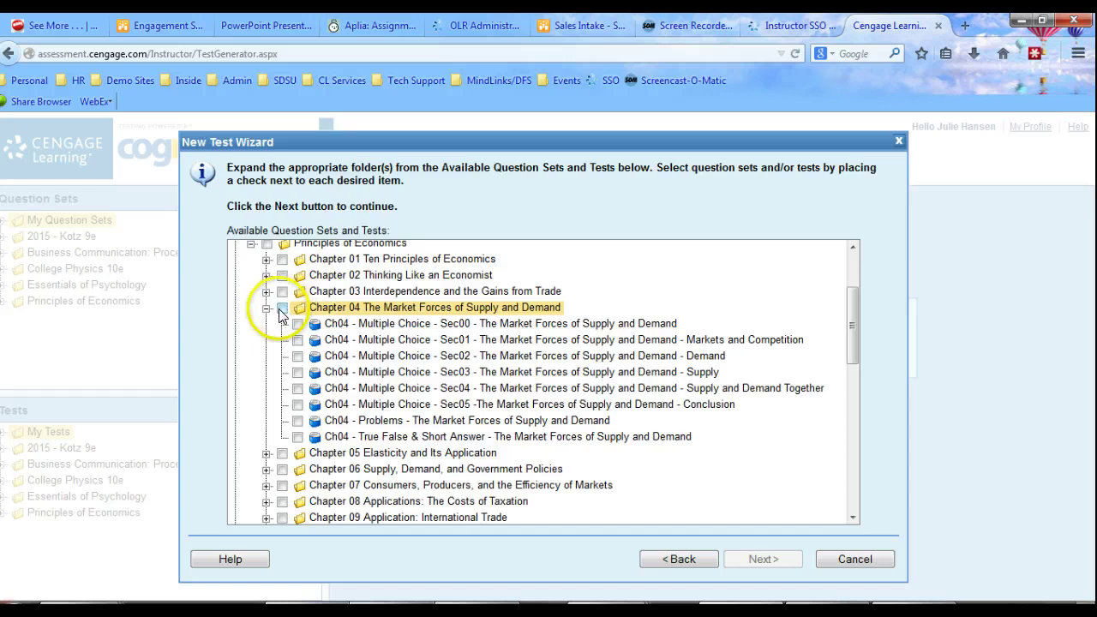
click(282, 307)
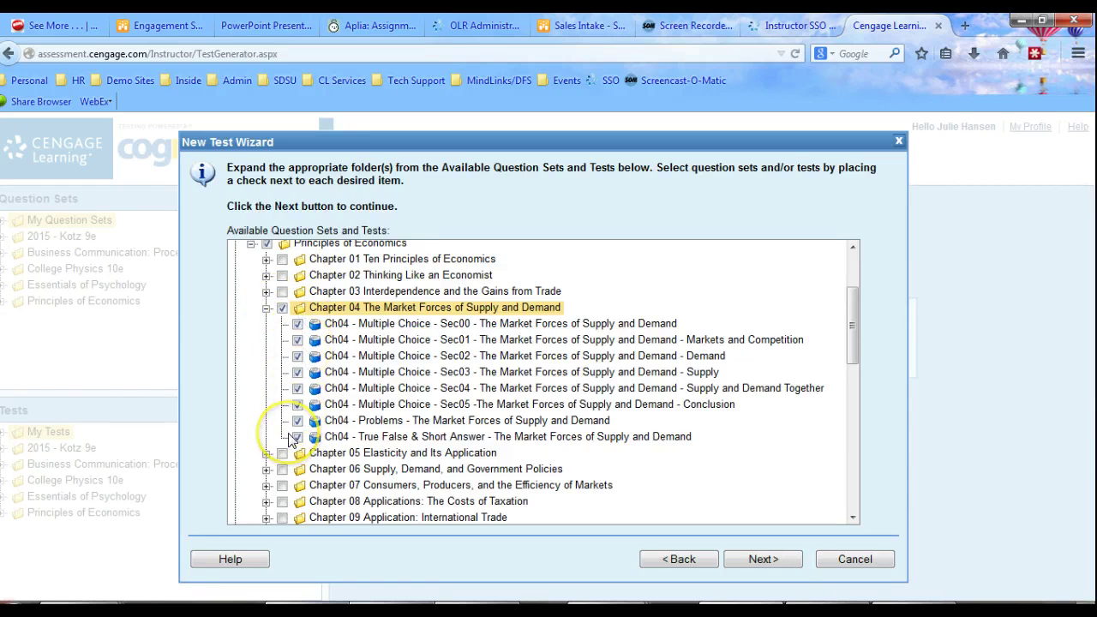
Step: Advance to question counts and try grouping by Accrediting Standard, dismissing the no-questions alert
click(777, 558)
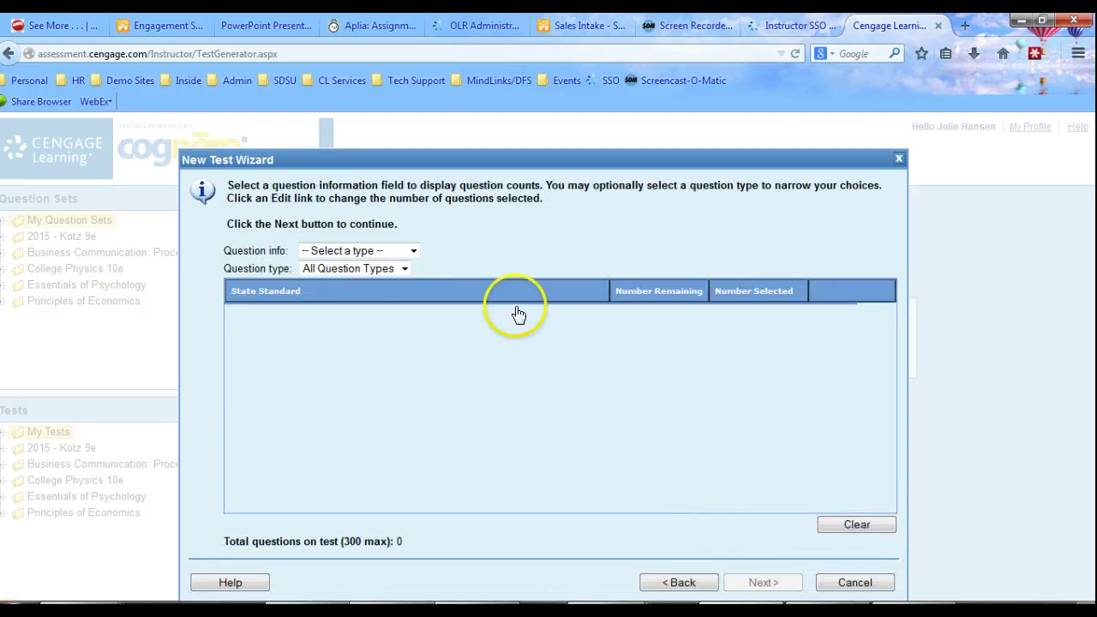
click(411, 252)
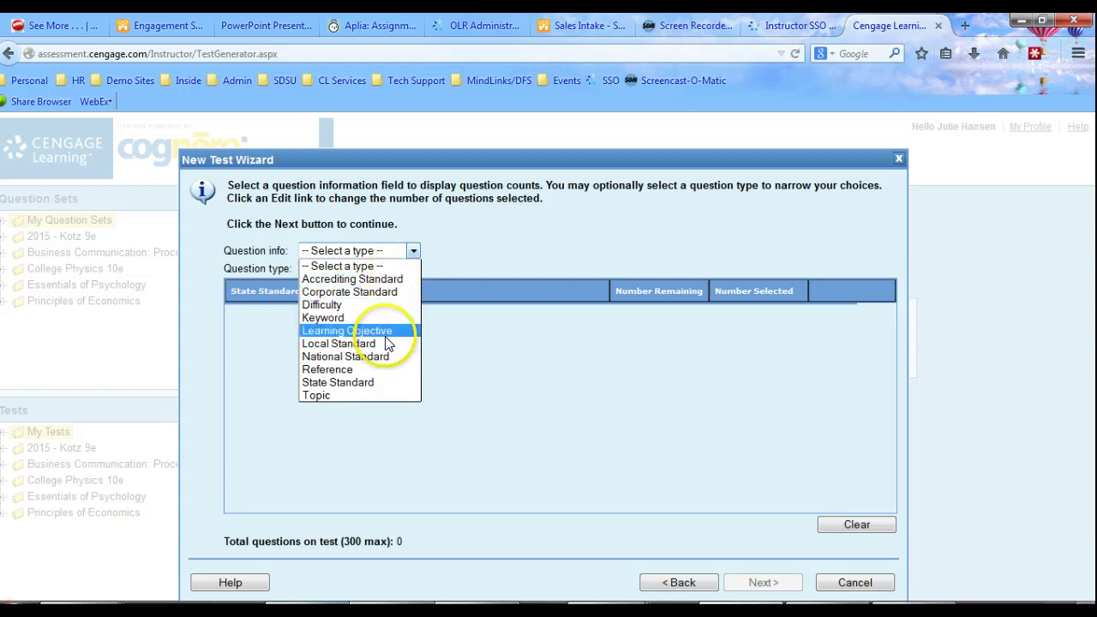
click(379, 281)
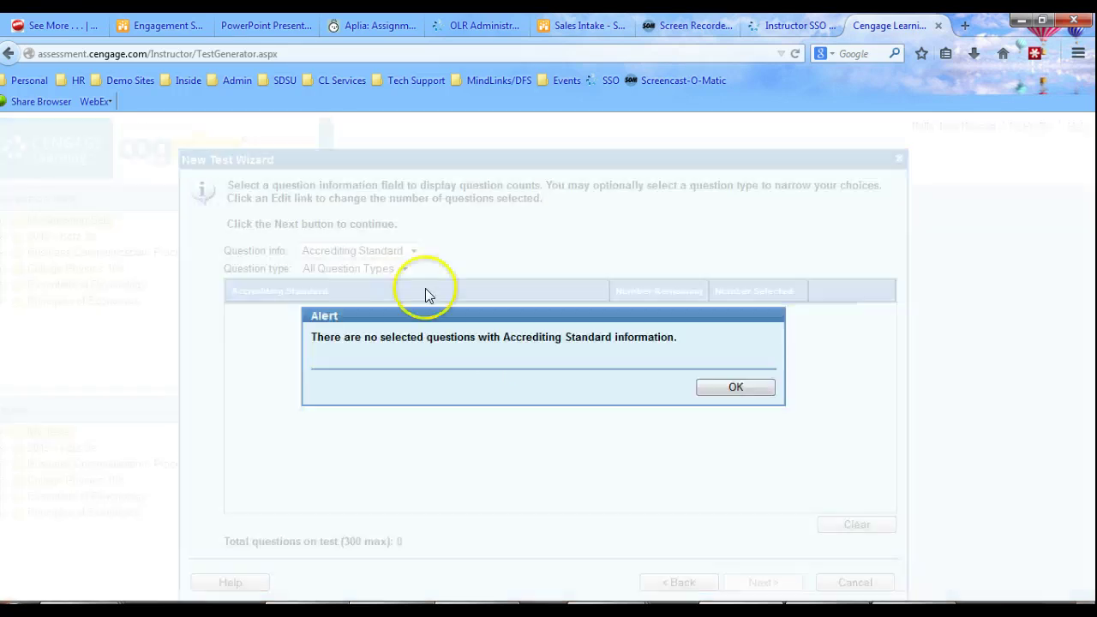
click(735, 388)
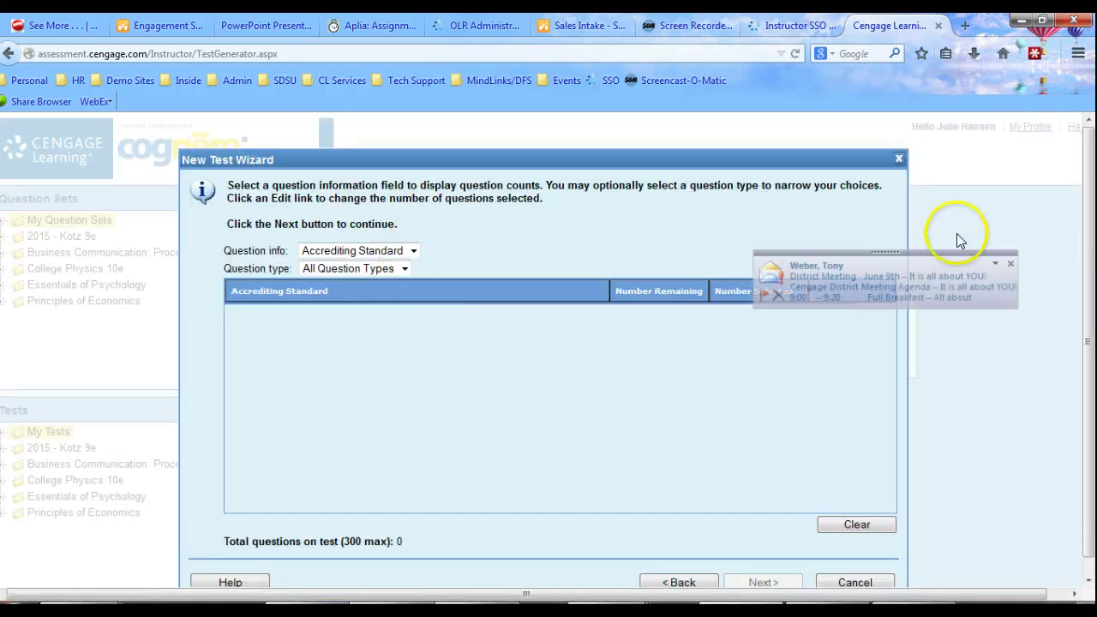
click(1011, 263)
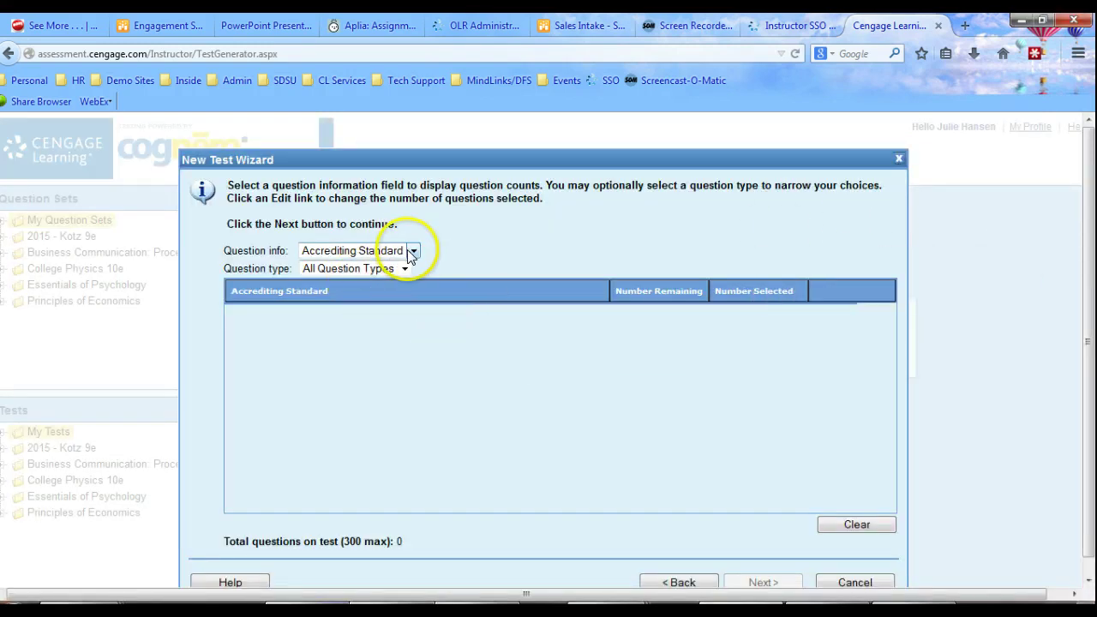
Step: Group the question counts by Difficulty, then switch to Learning Objective
click(412, 254)
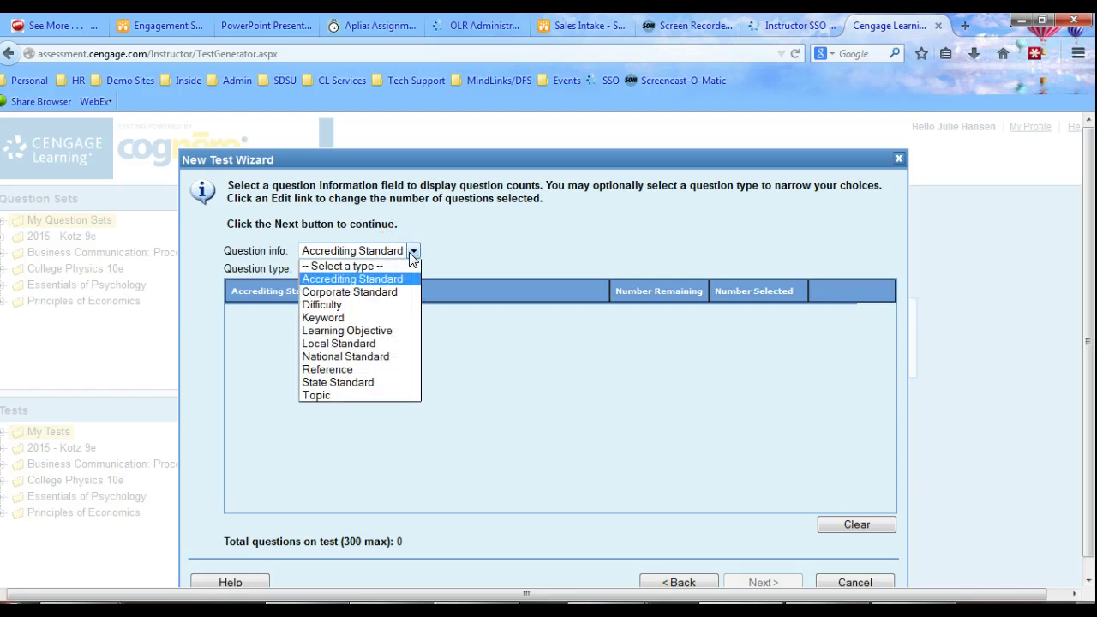
click(357, 307)
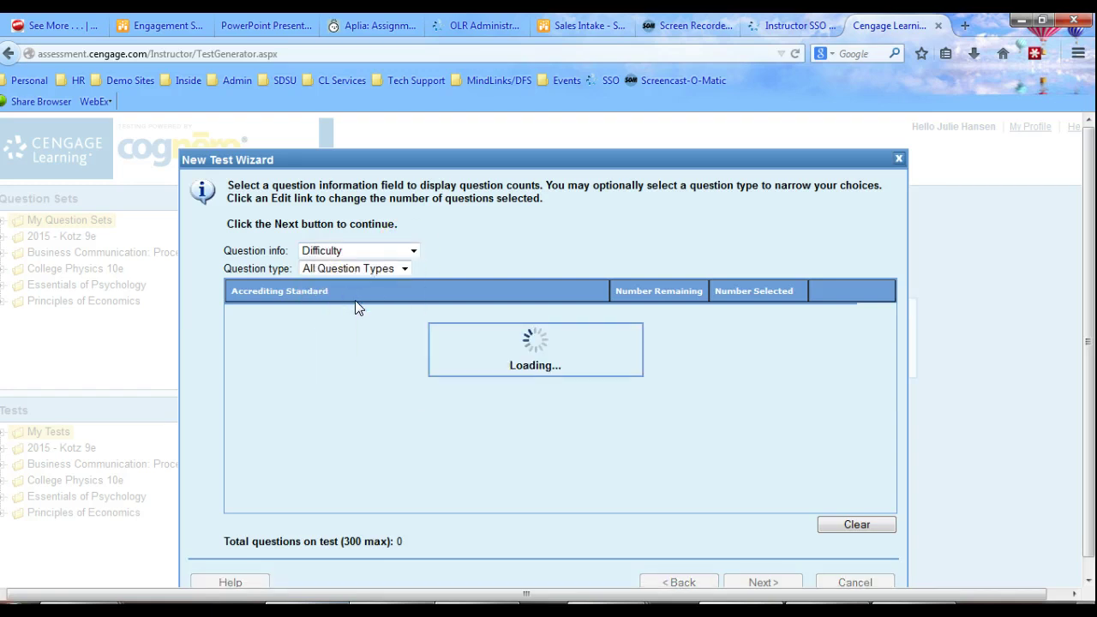
click(412, 250)
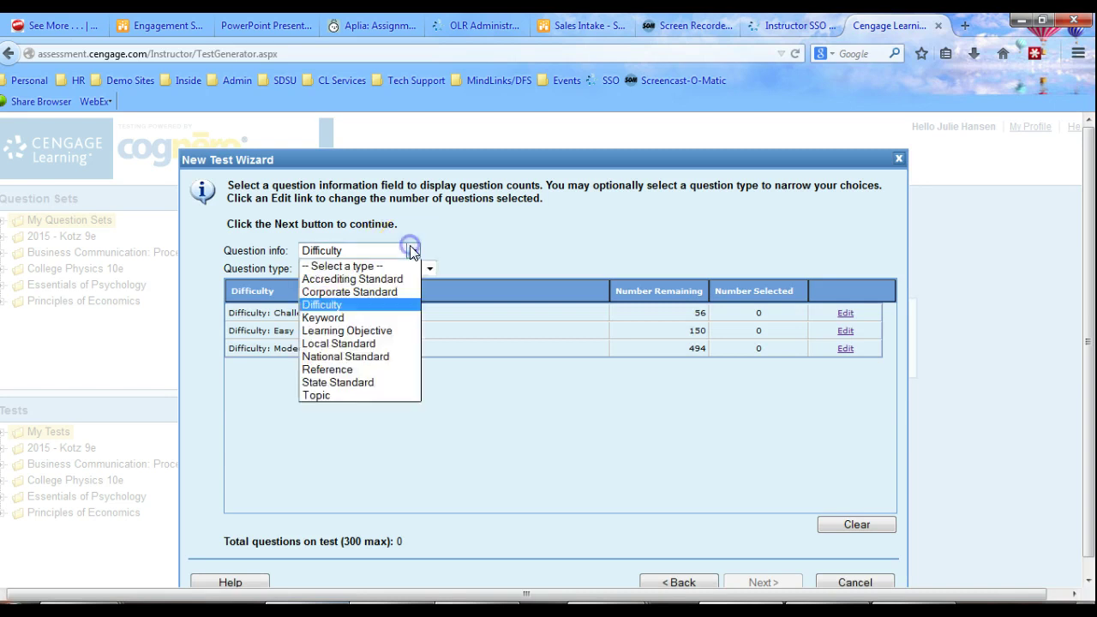
click(381, 333)
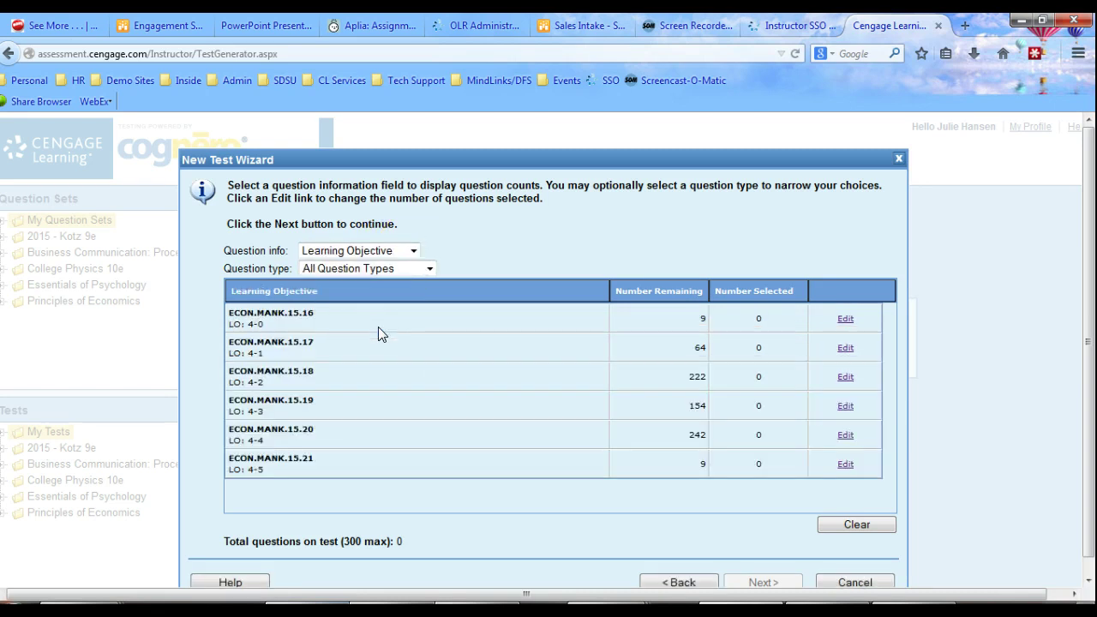
Step: Open and close the Question type list unchanged, then reopen it
click(431, 268)
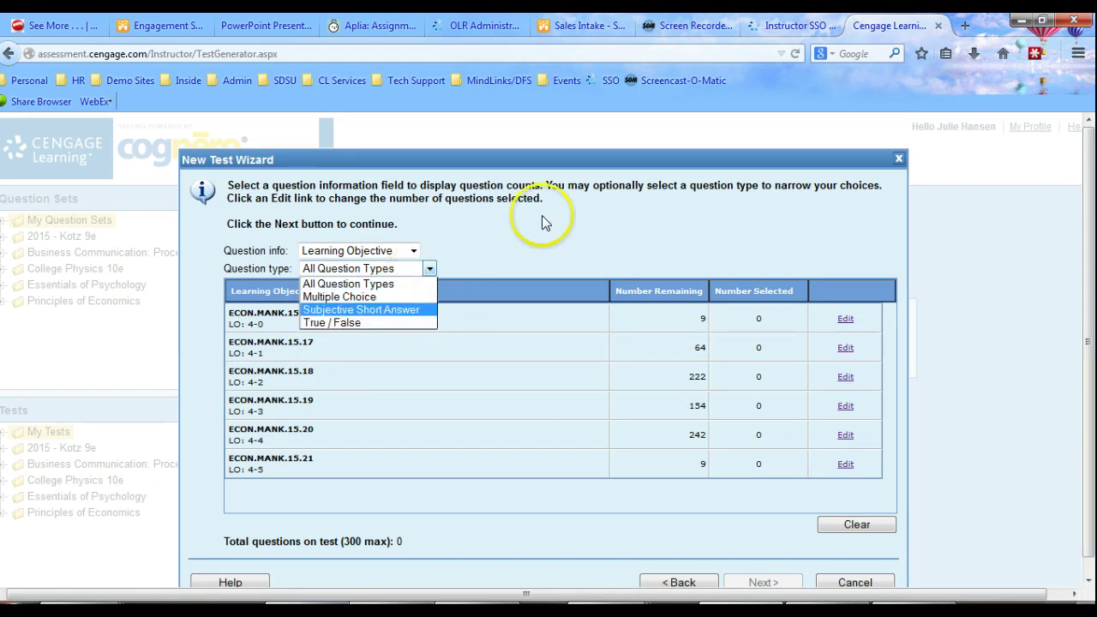
click(618, 211)
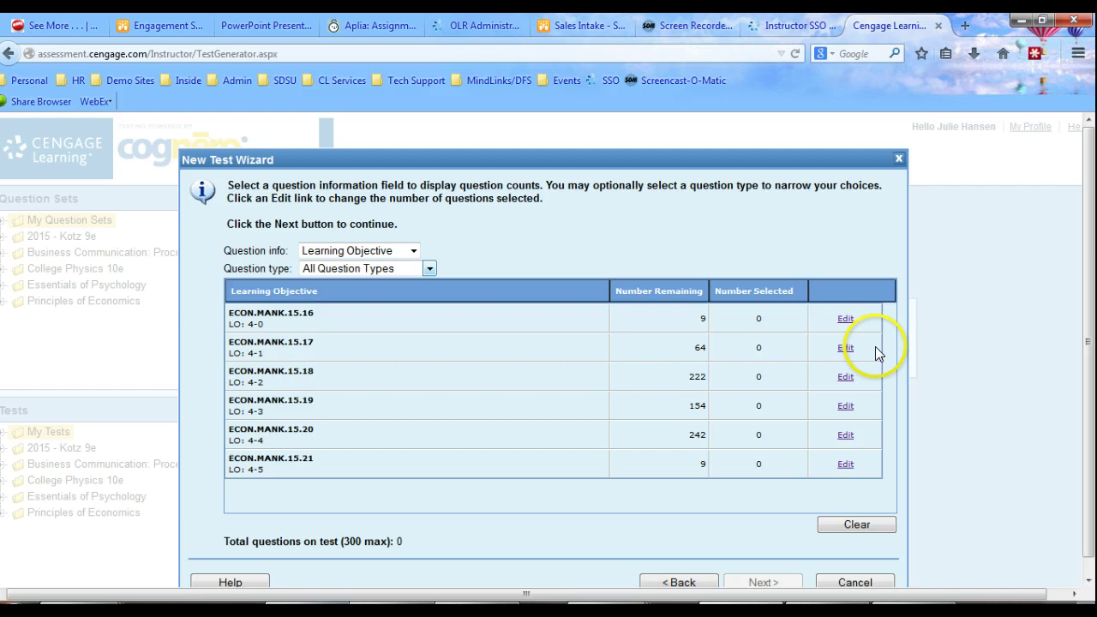
click(429, 269)
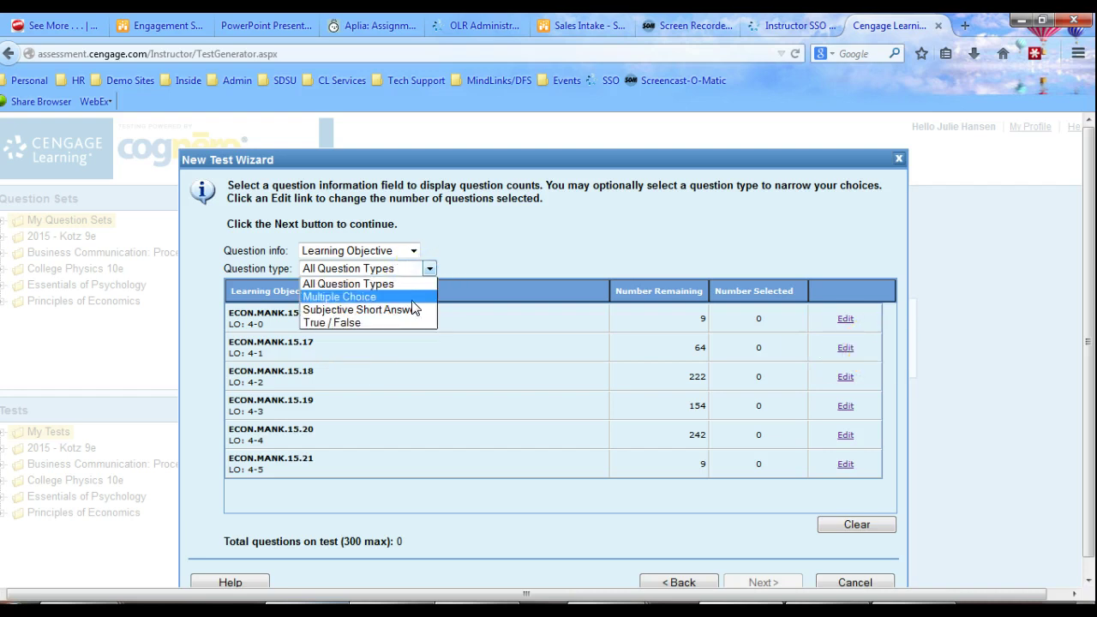
Step: Uncheck the Ch04 True False & Short Answer set, keep the other sets checked, and continue
click(683, 583)
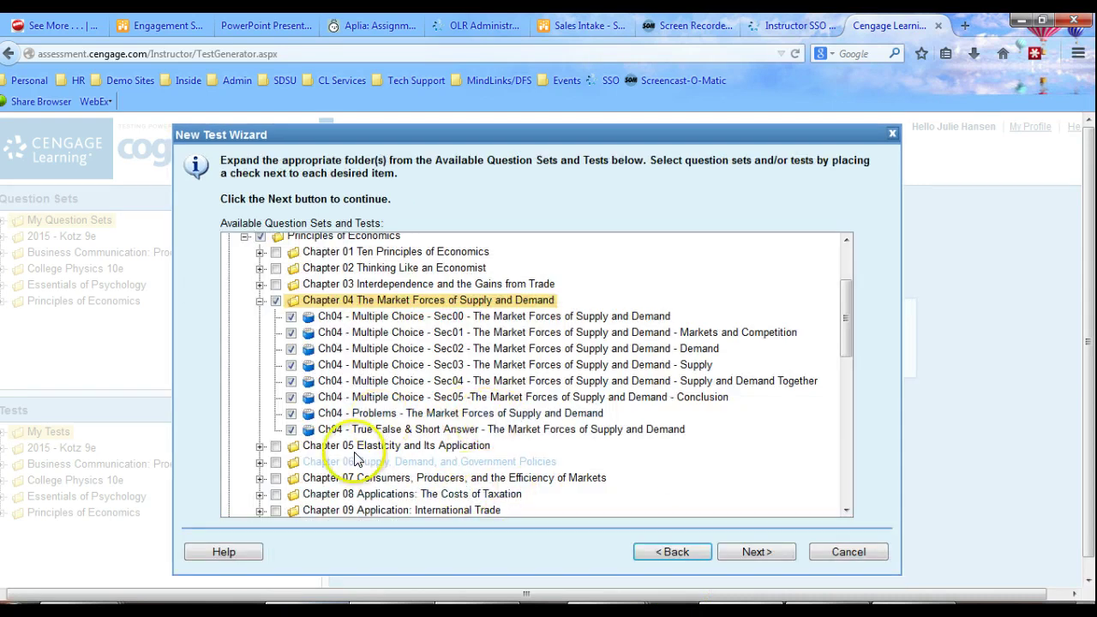
click(292, 431)
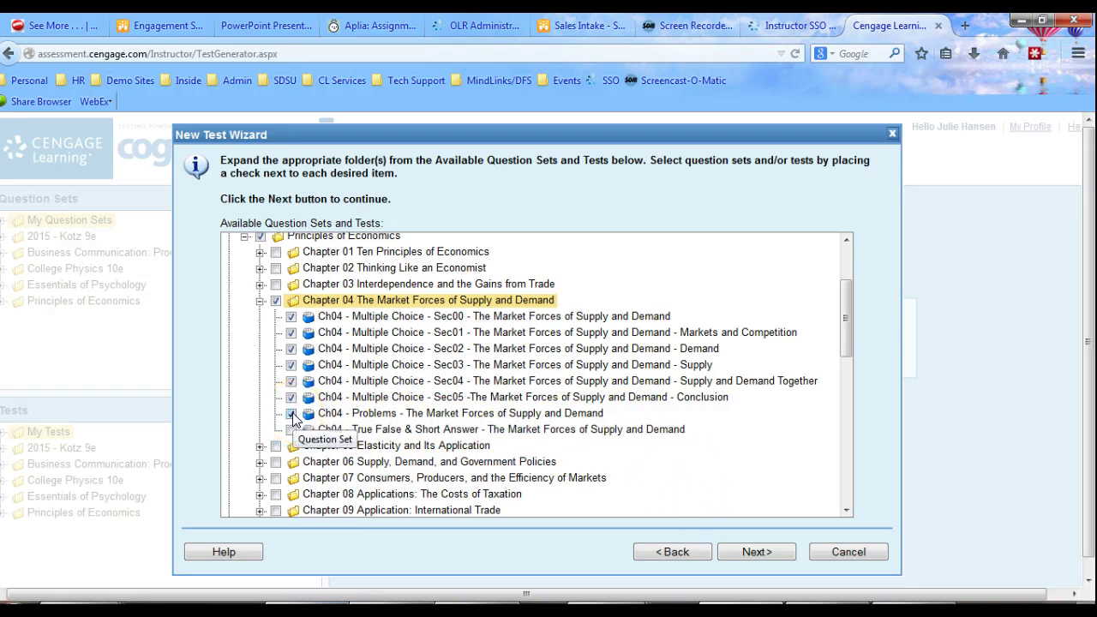
click(783, 386)
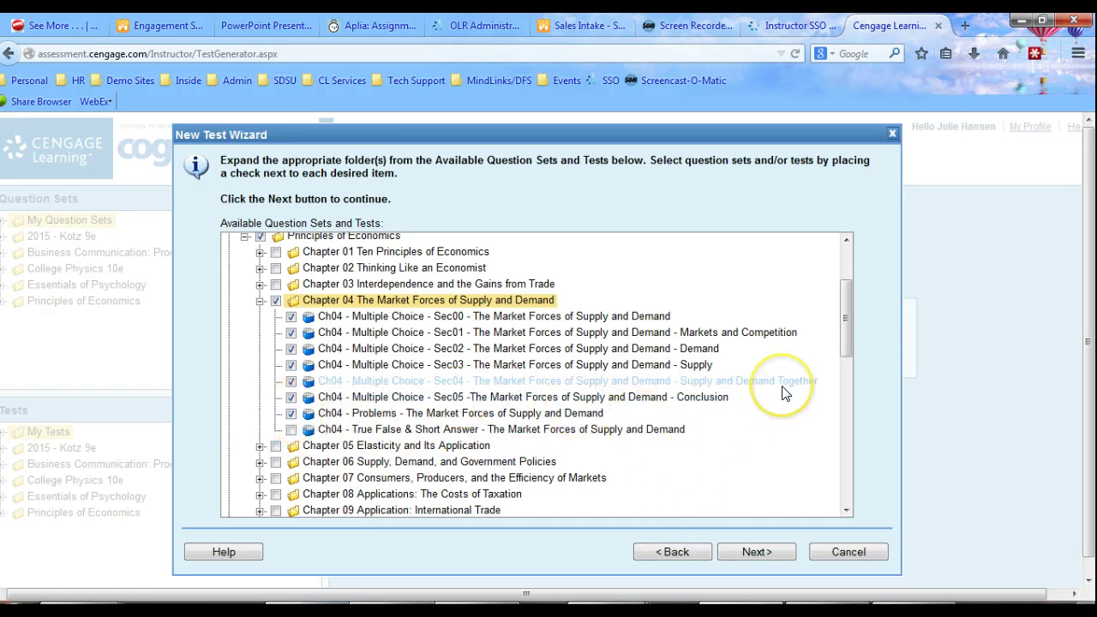
click(782, 394)
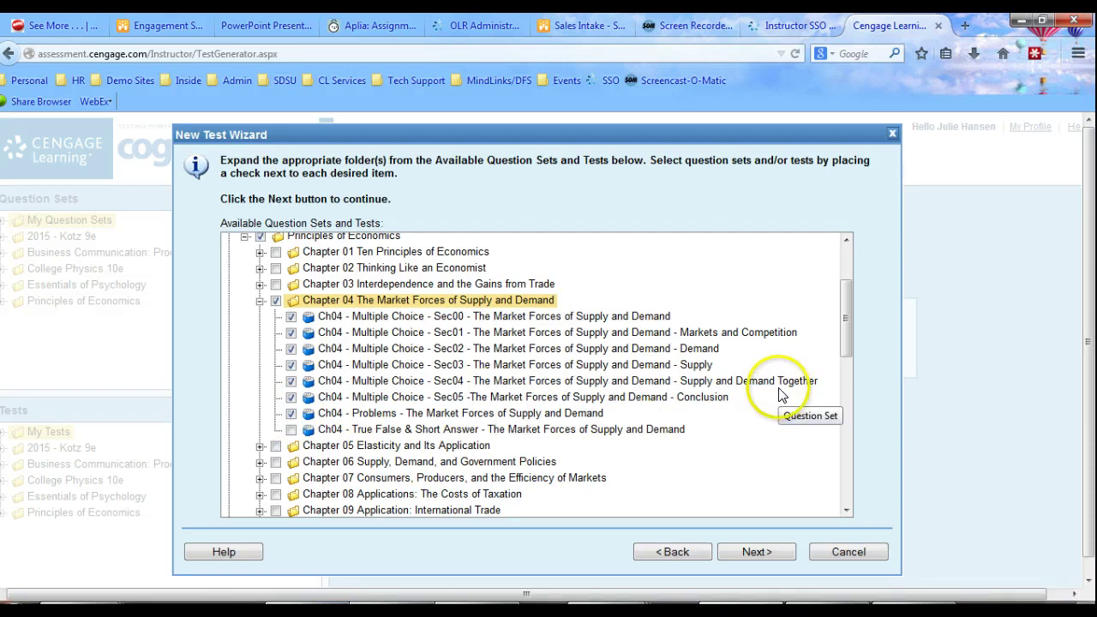
click(782, 396)
click(360, 399)
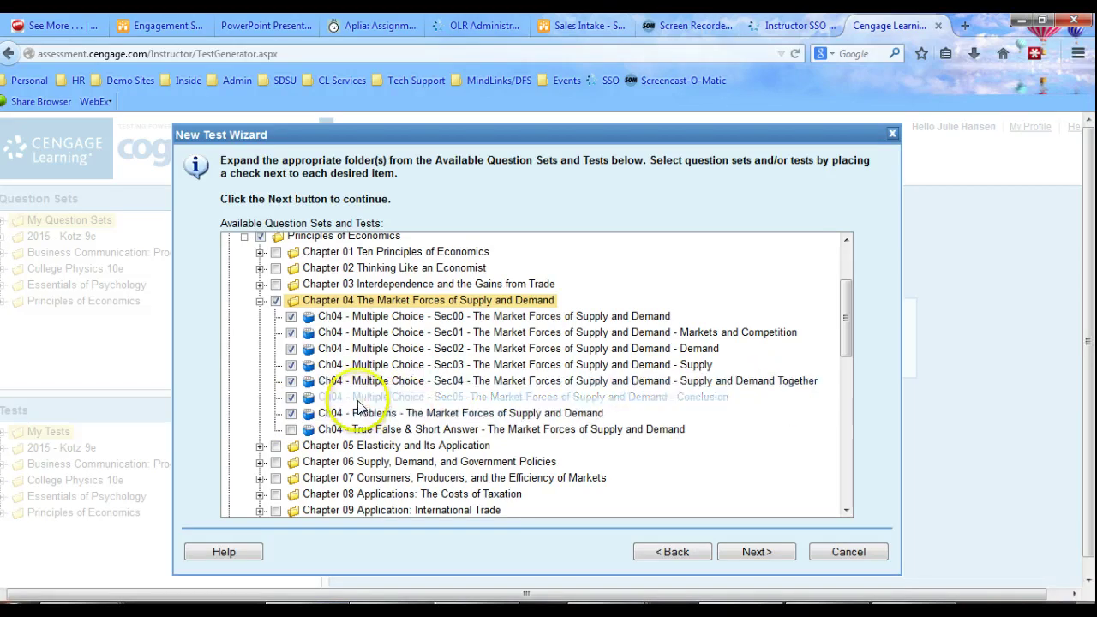
click(291, 380)
click(291, 383)
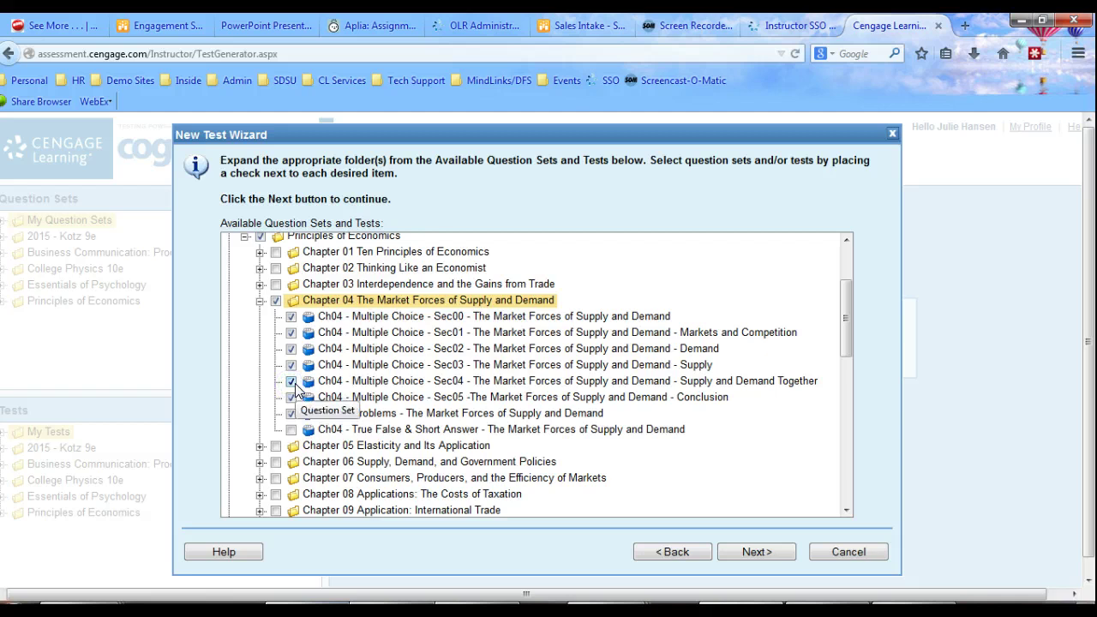
click(757, 554)
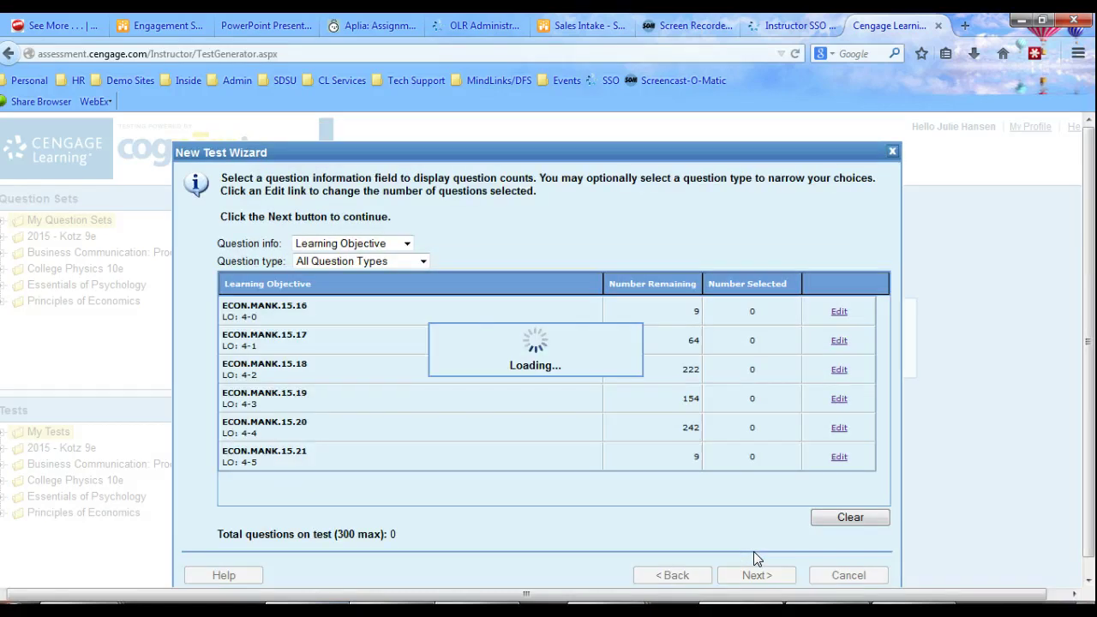
Step: Restrict counts to Multiple Choice questions while keeping the Learning Objective grouping
click(424, 261)
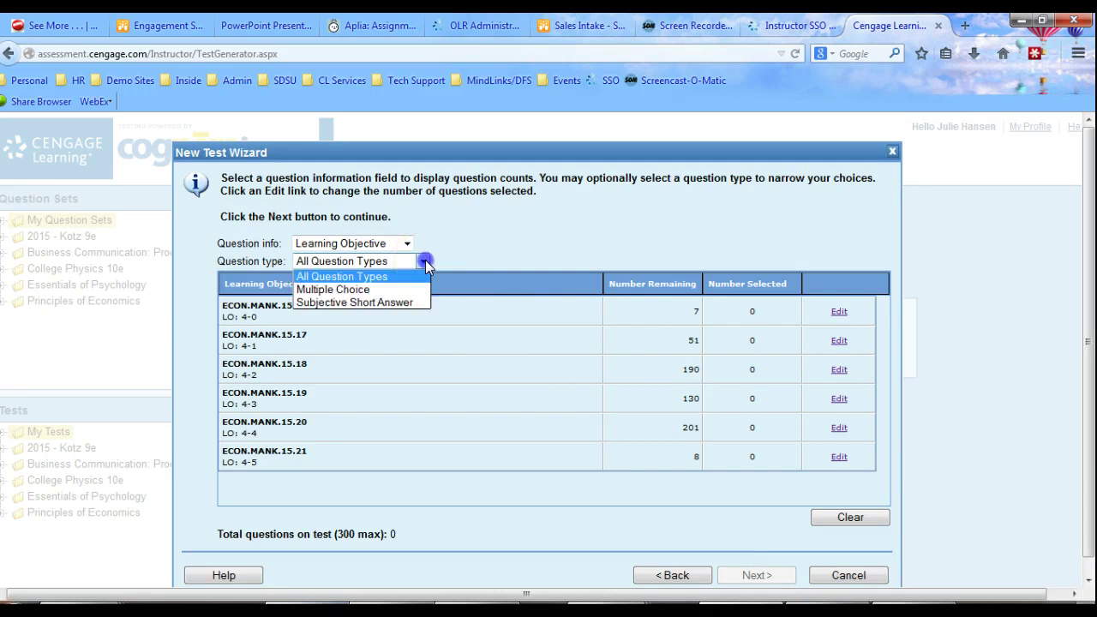
click(408, 302)
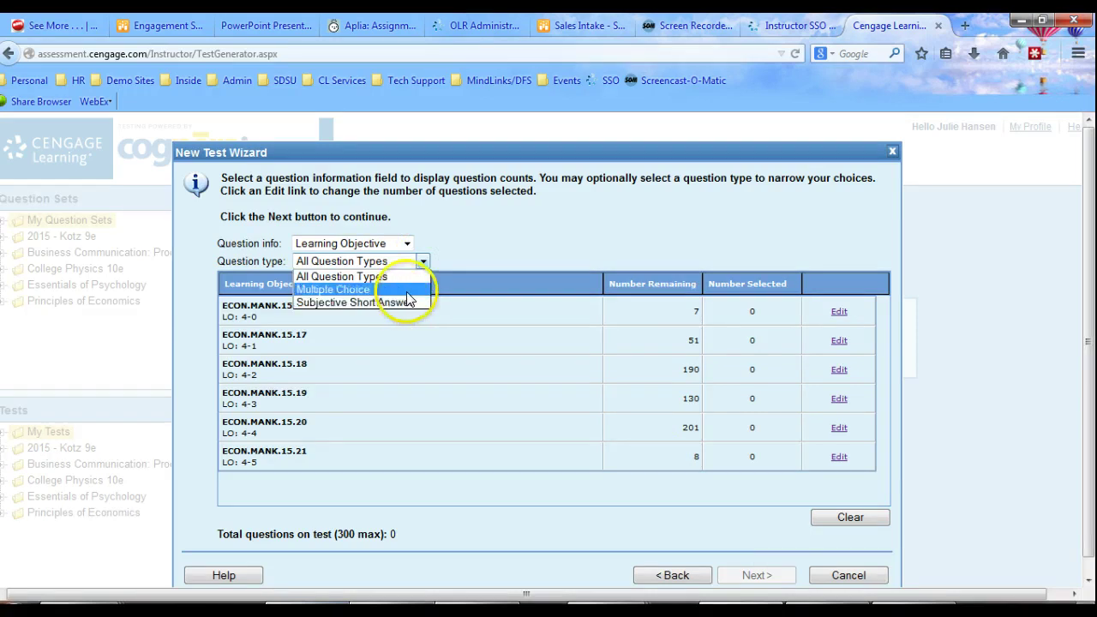
click(406, 292)
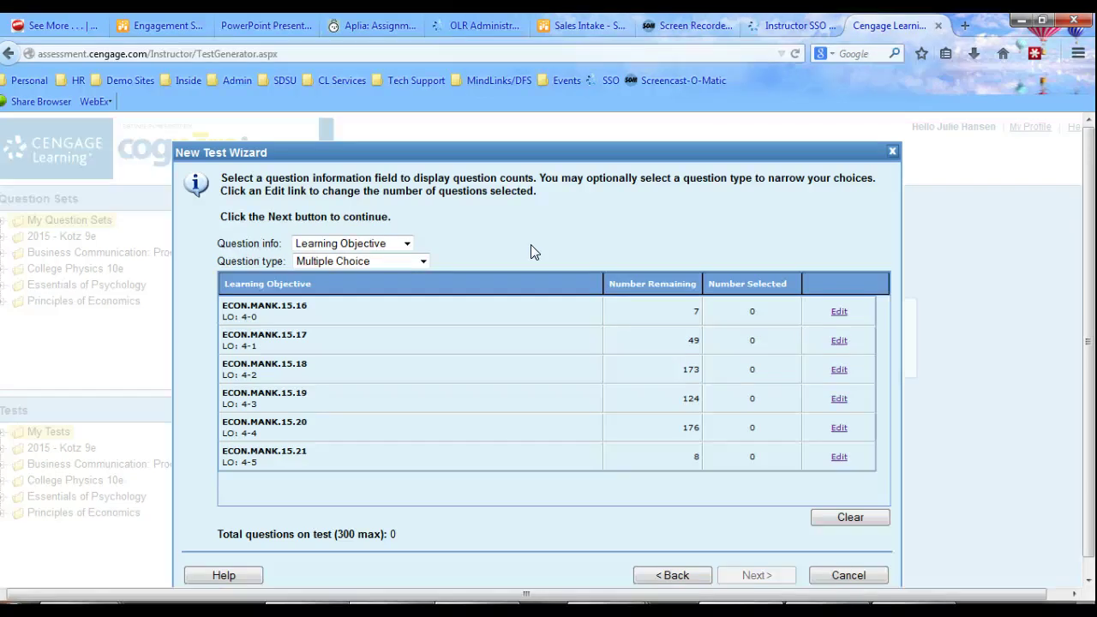
click(408, 244)
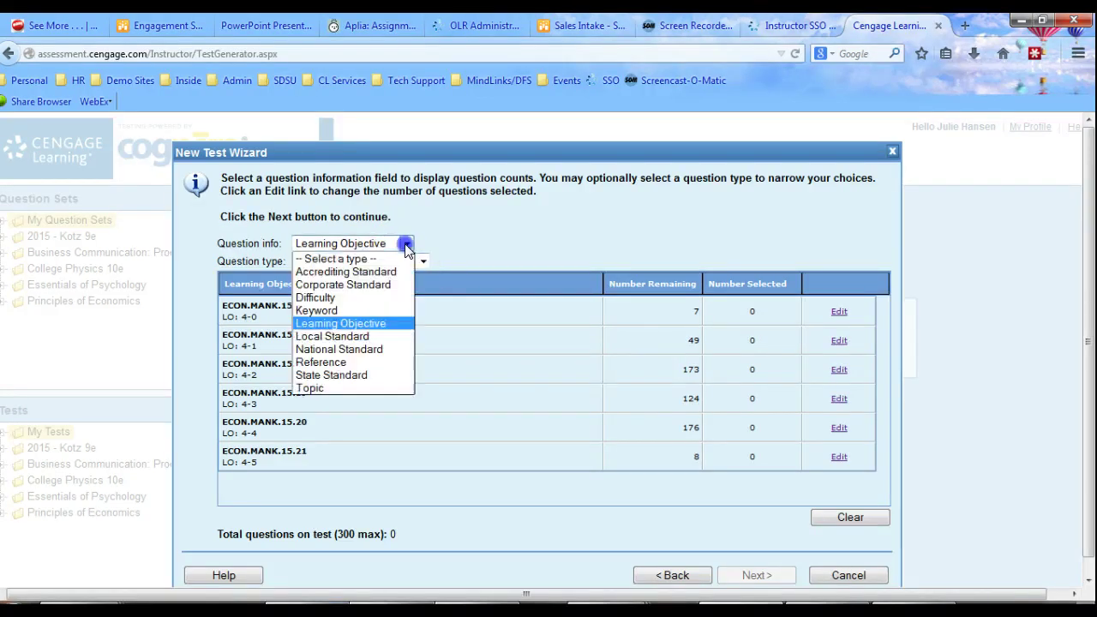
click(390, 326)
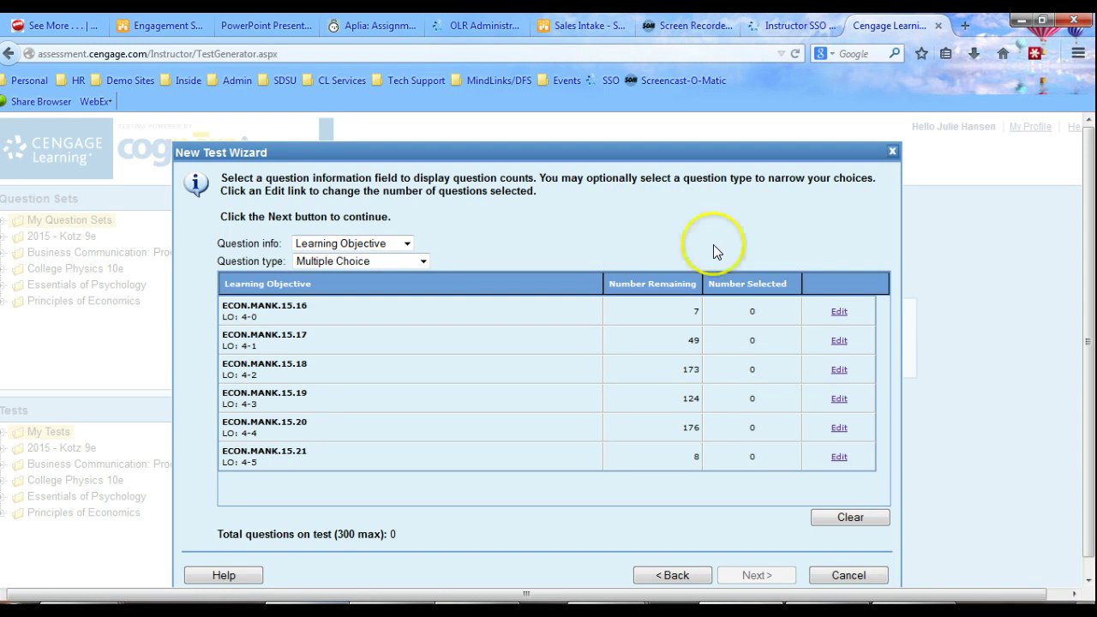
Step: Set questions per learning objective (1, 1, 5, 2, 2, 2) and finish creating the test
click(840, 312)
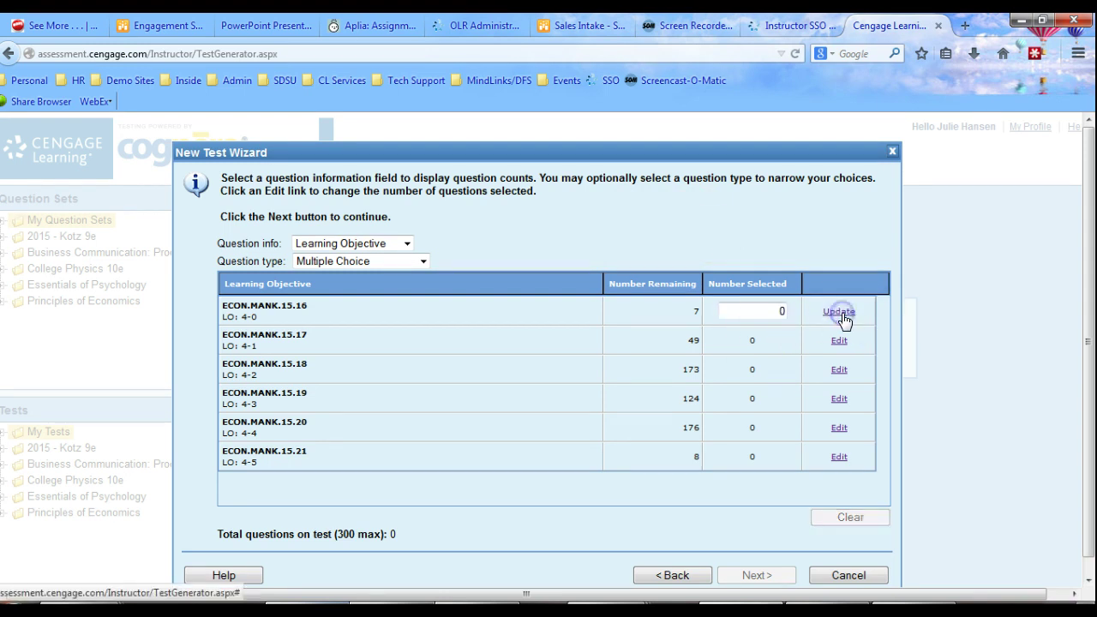
double_click(780, 312)
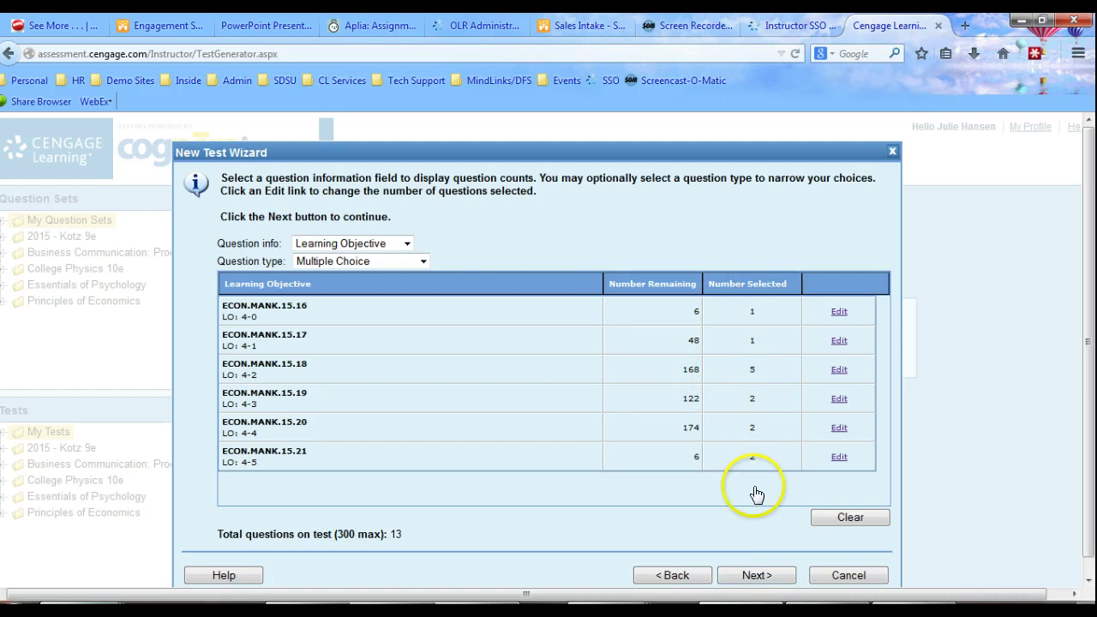
click(772, 576)
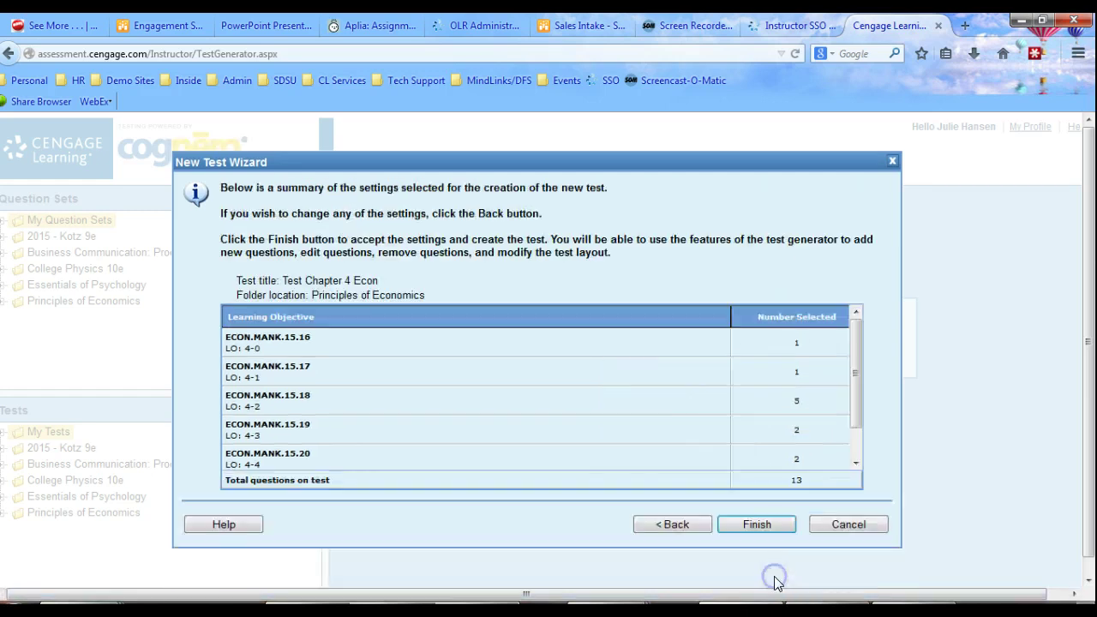
click(771, 524)
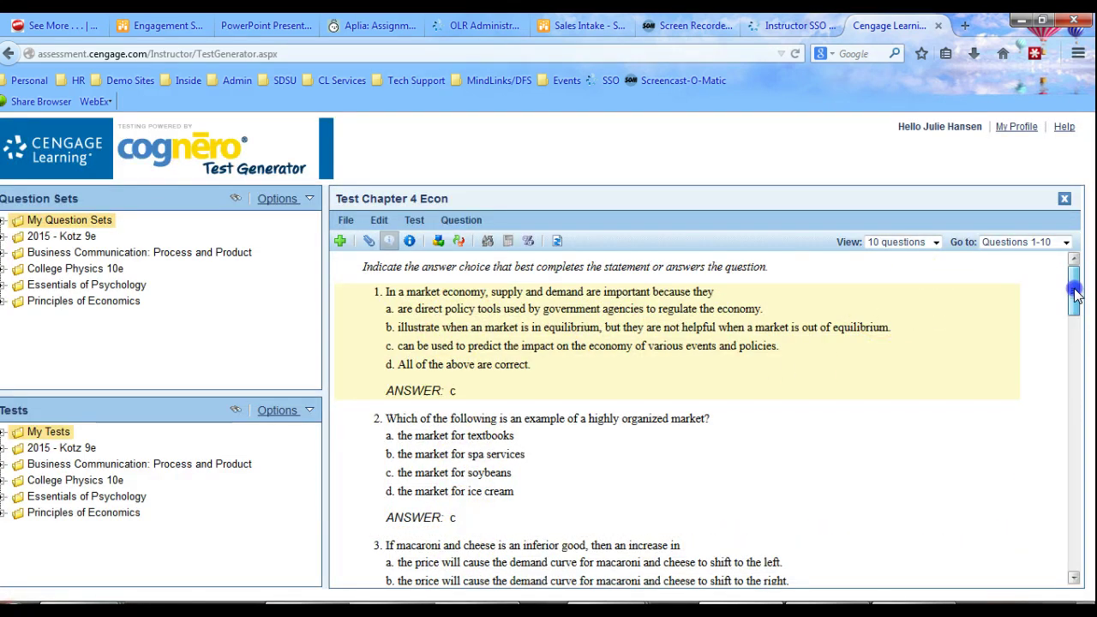
drag(1072, 288, 1072, 180)
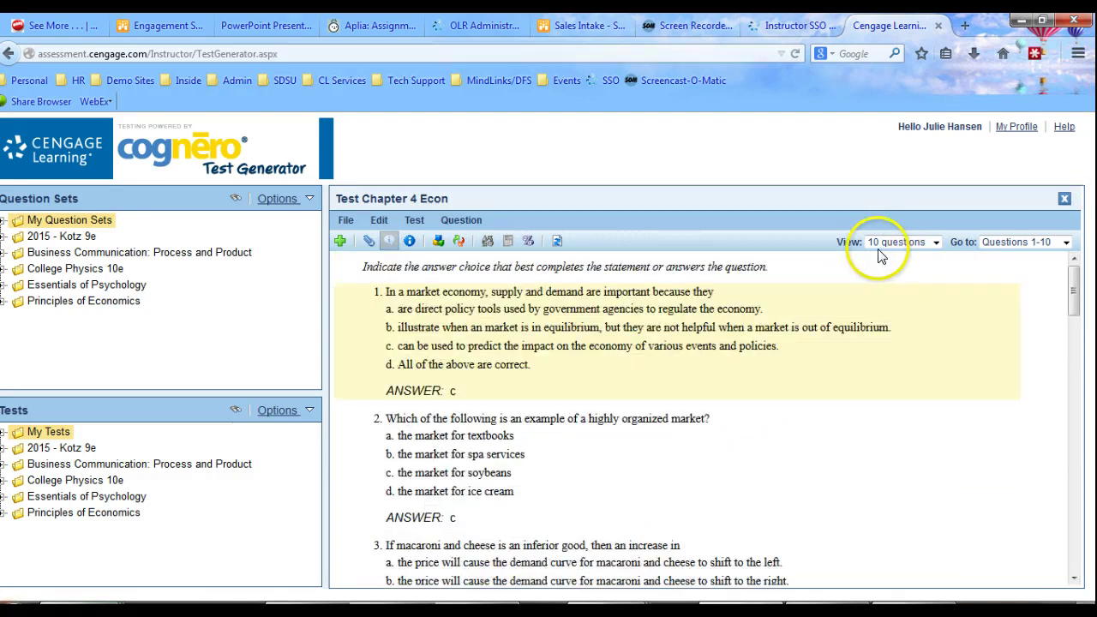
click(937, 242)
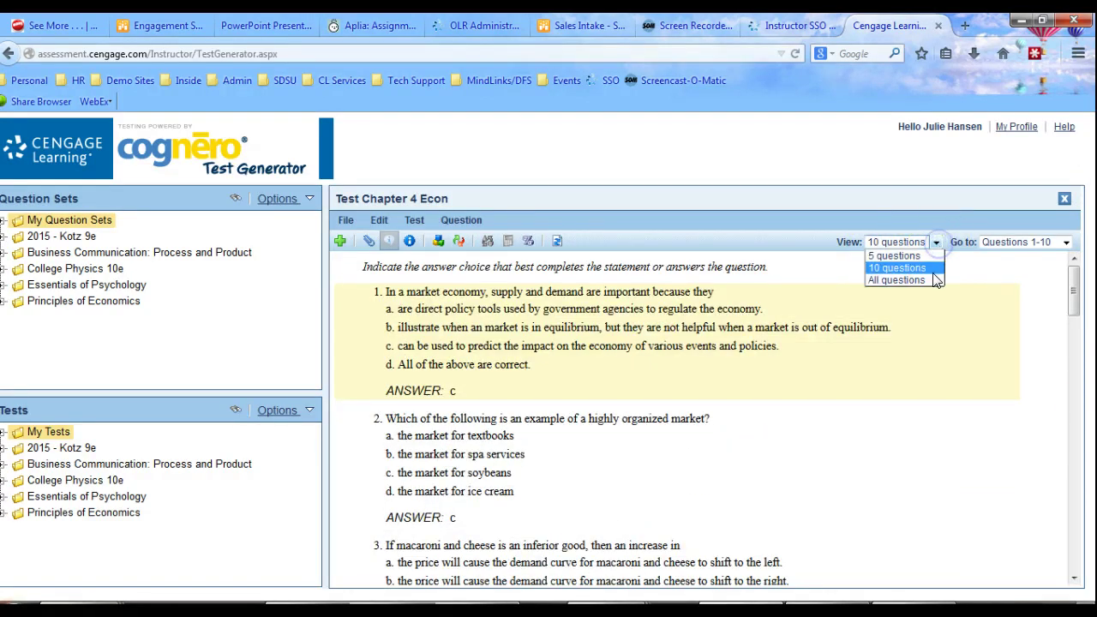
click(936, 282)
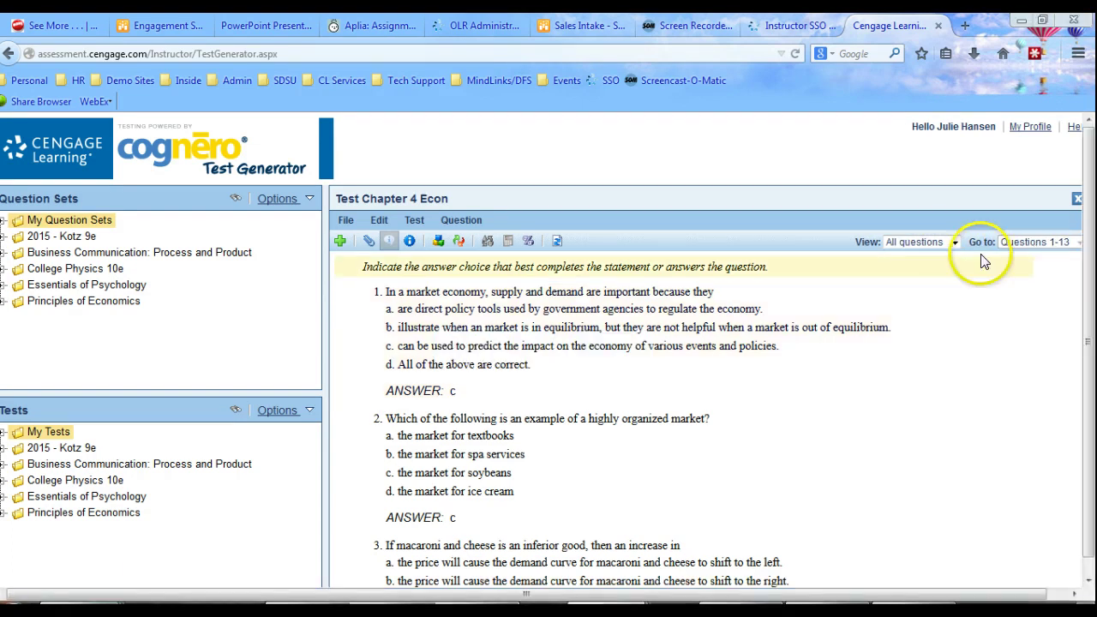
drag(1087, 360, 1088, 568)
scroll(1087, 549, up, 1)
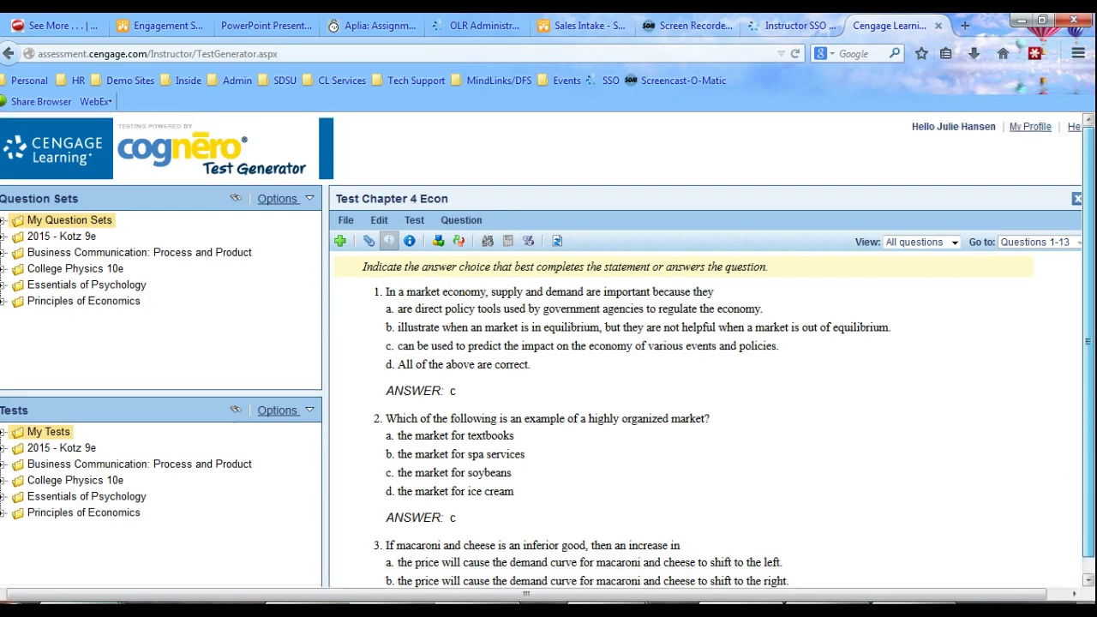
Step: Turn on Show learning objectives, Show difficulty and Show feedback in the question display options
click(410, 242)
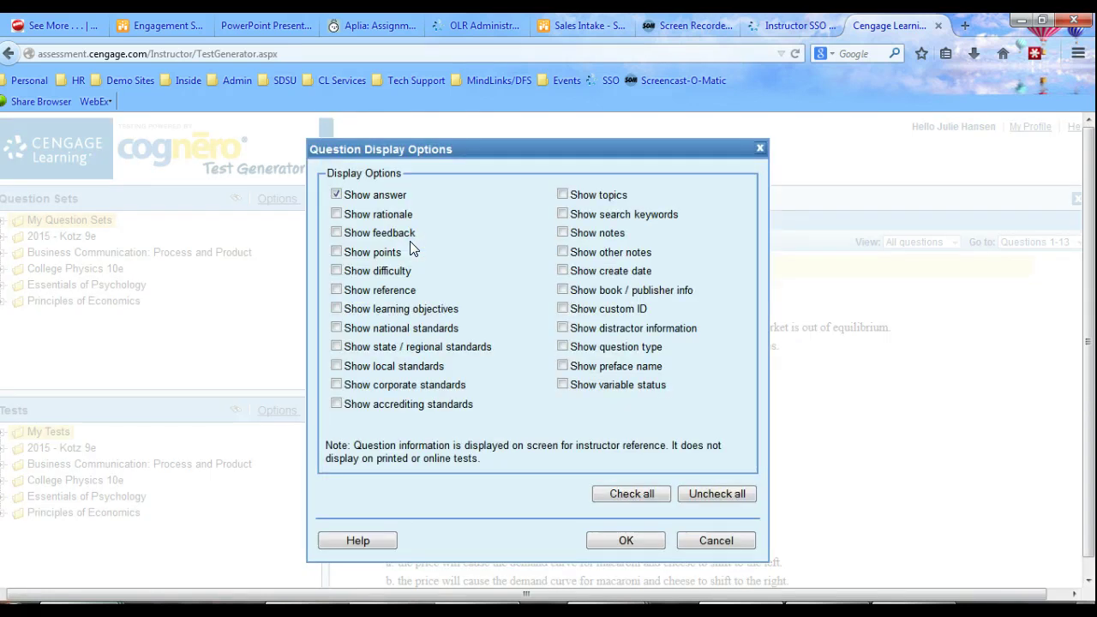
click(337, 309)
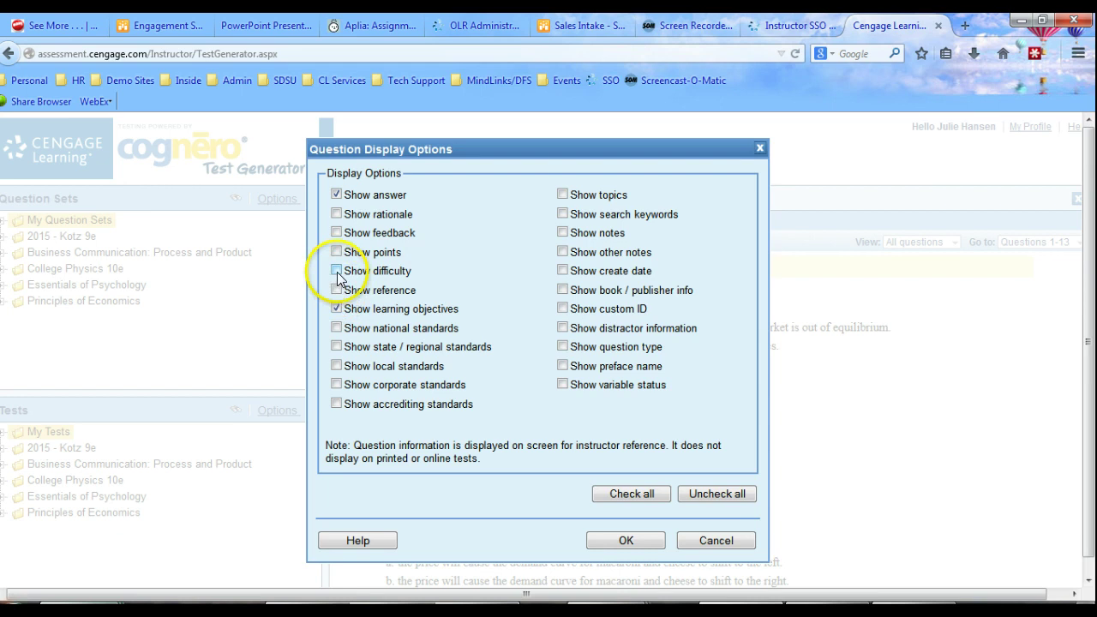
click(336, 272)
click(337, 233)
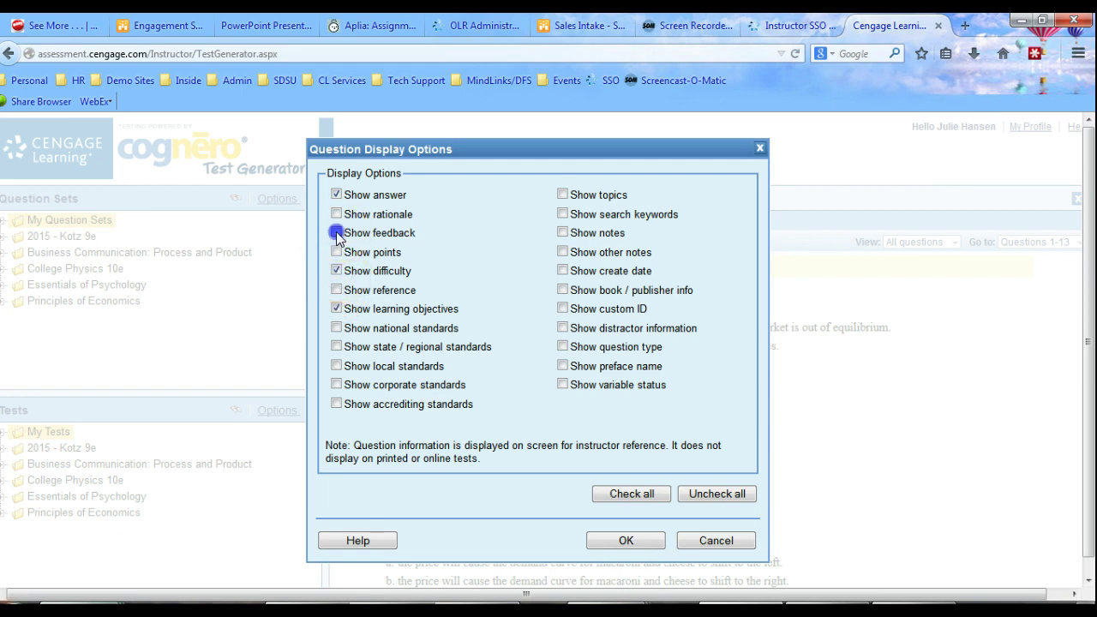
click(639, 542)
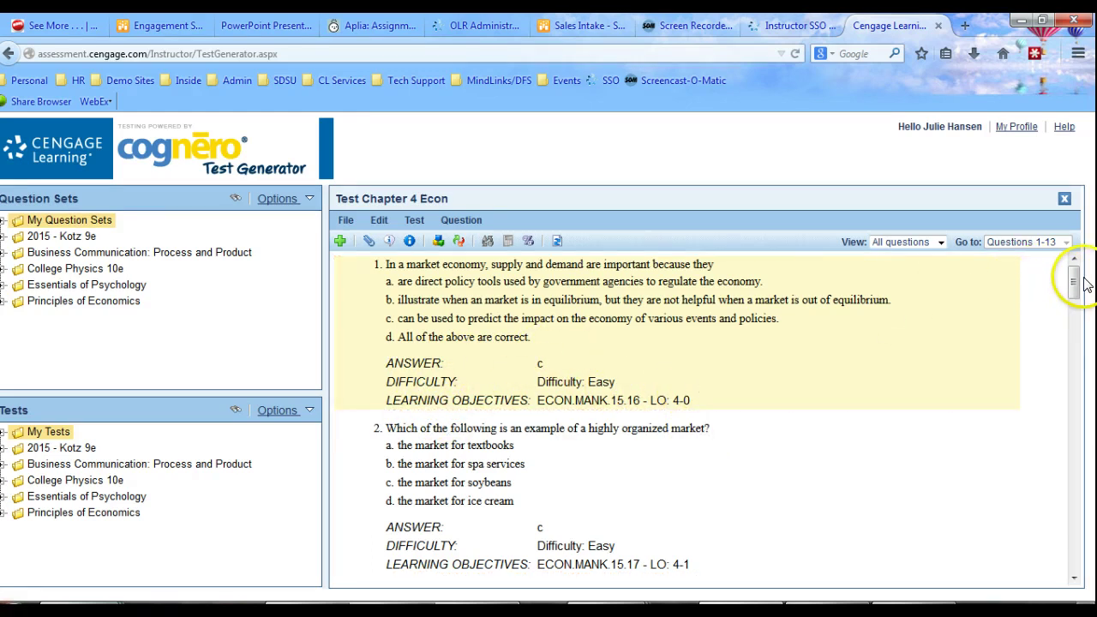
Step: Delete question 9 from its actions menu and confirm the Caution dialog
drag(1073, 279, 1002, 458)
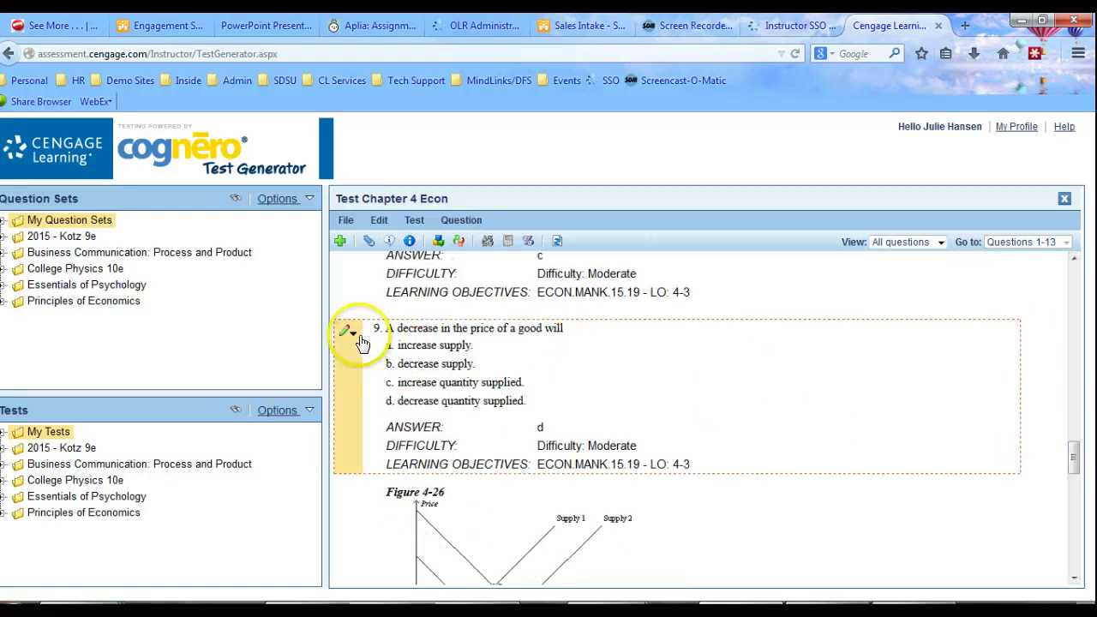
click(349, 335)
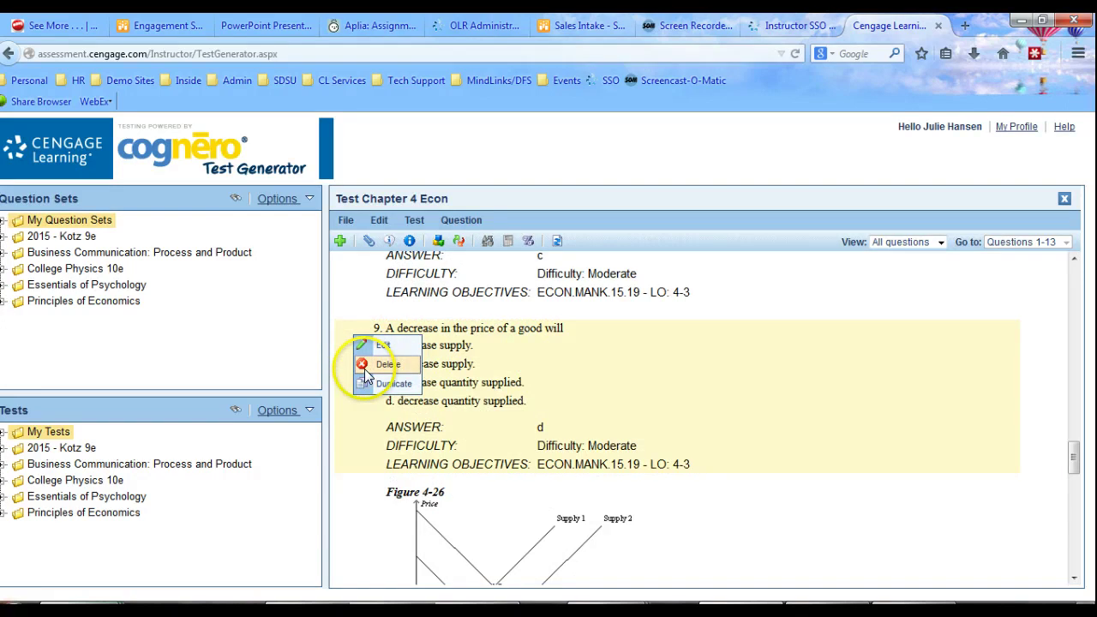
click(366, 367)
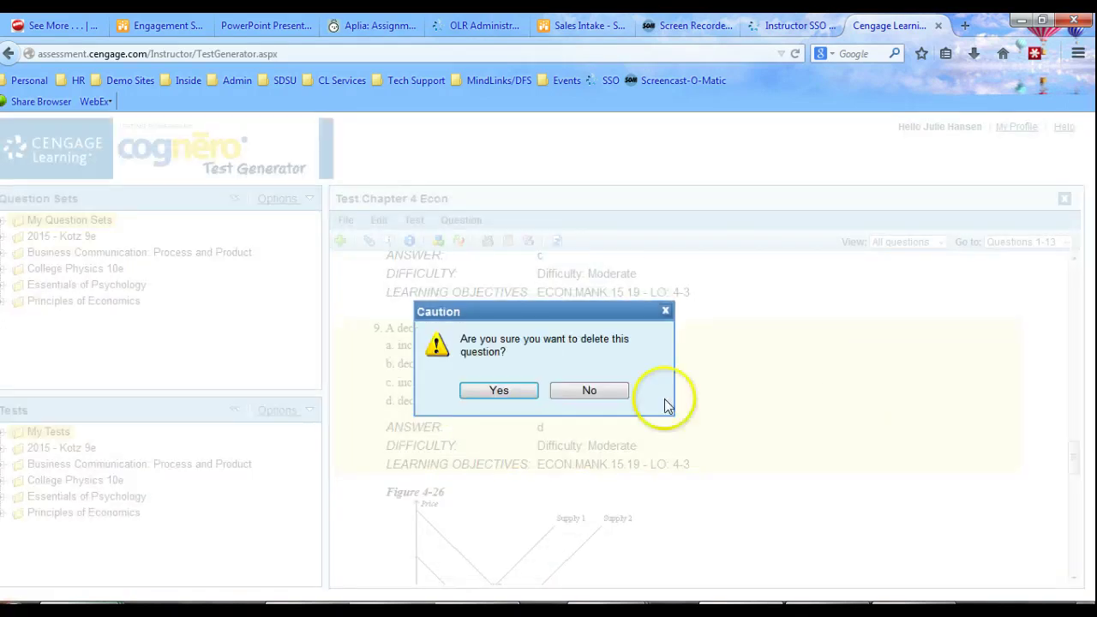
click(504, 390)
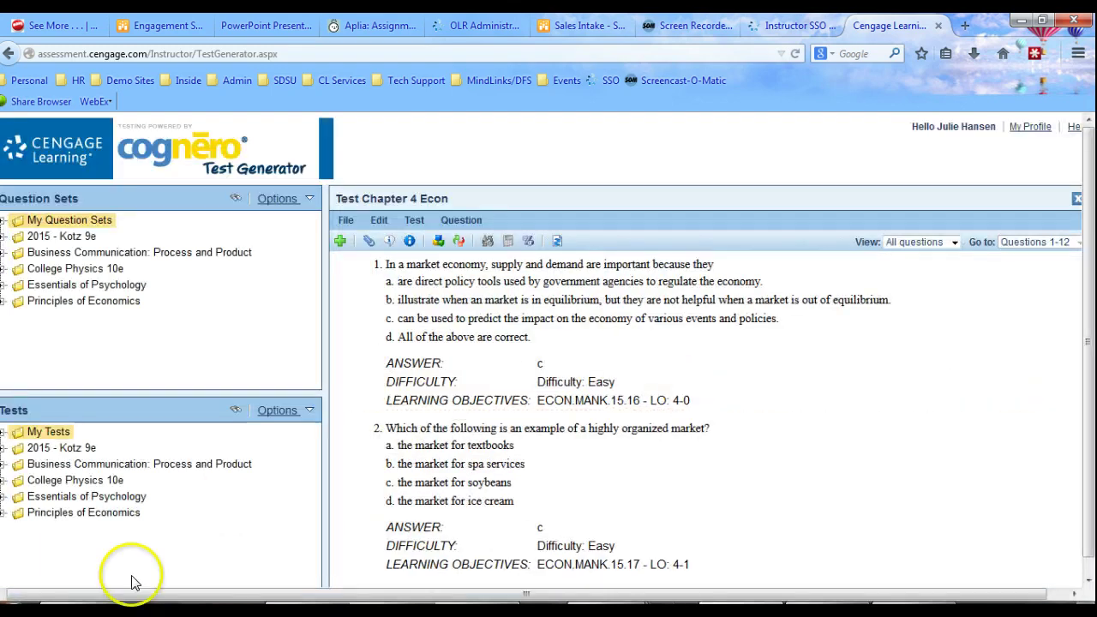
mouse_move(666, 351)
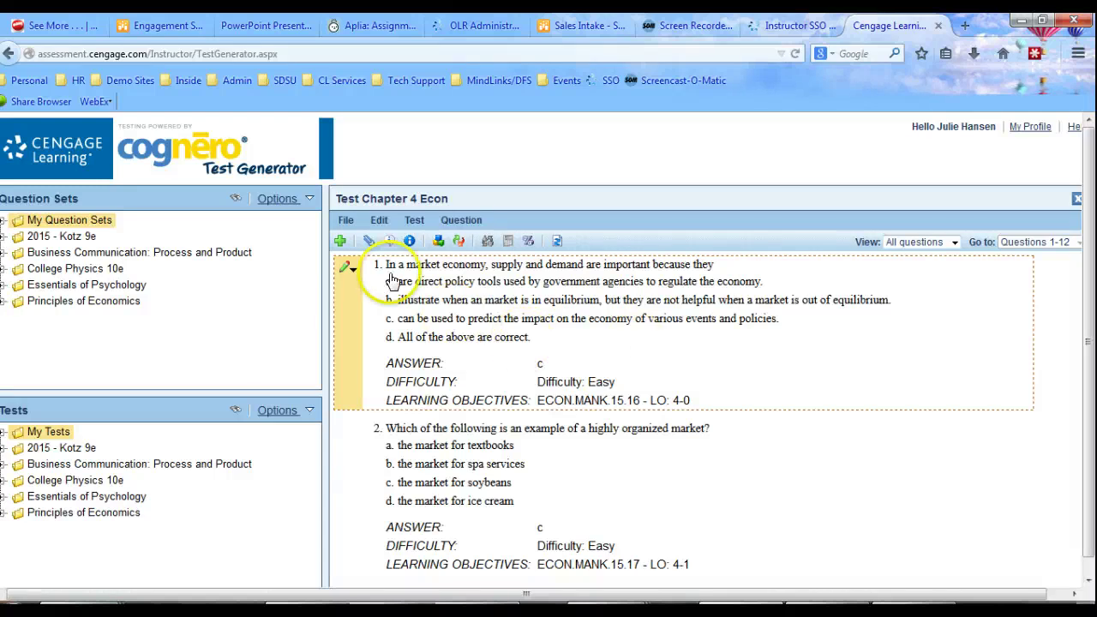
Step: Print a single version of the test to PDF with answer key, answer lines and 0.5 inches between questions
click(356, 228)
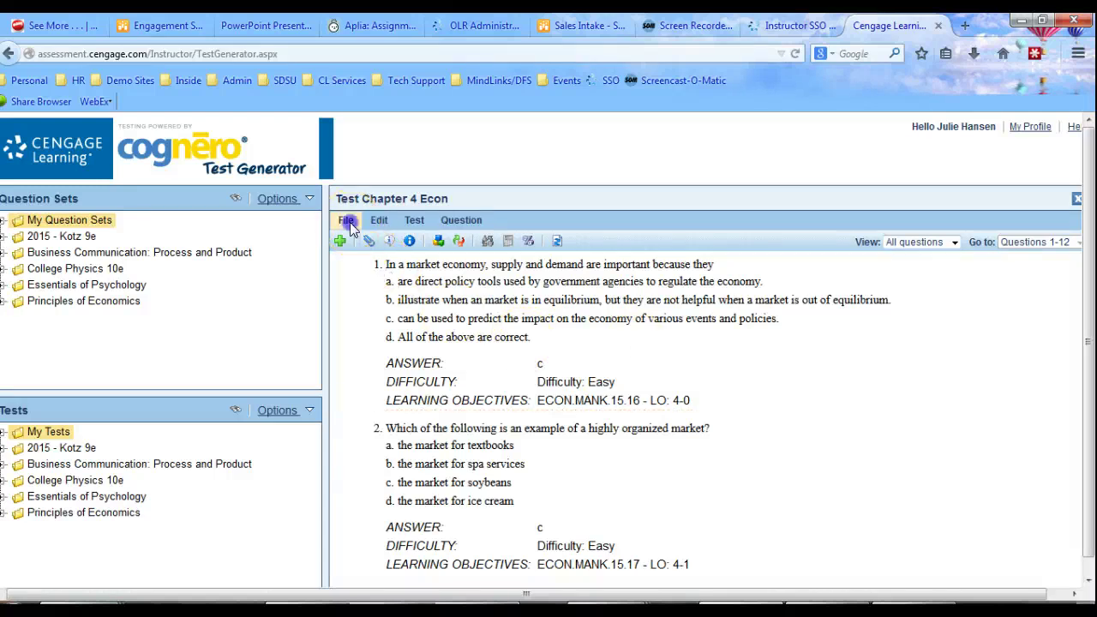
mouse_move(361, 300)
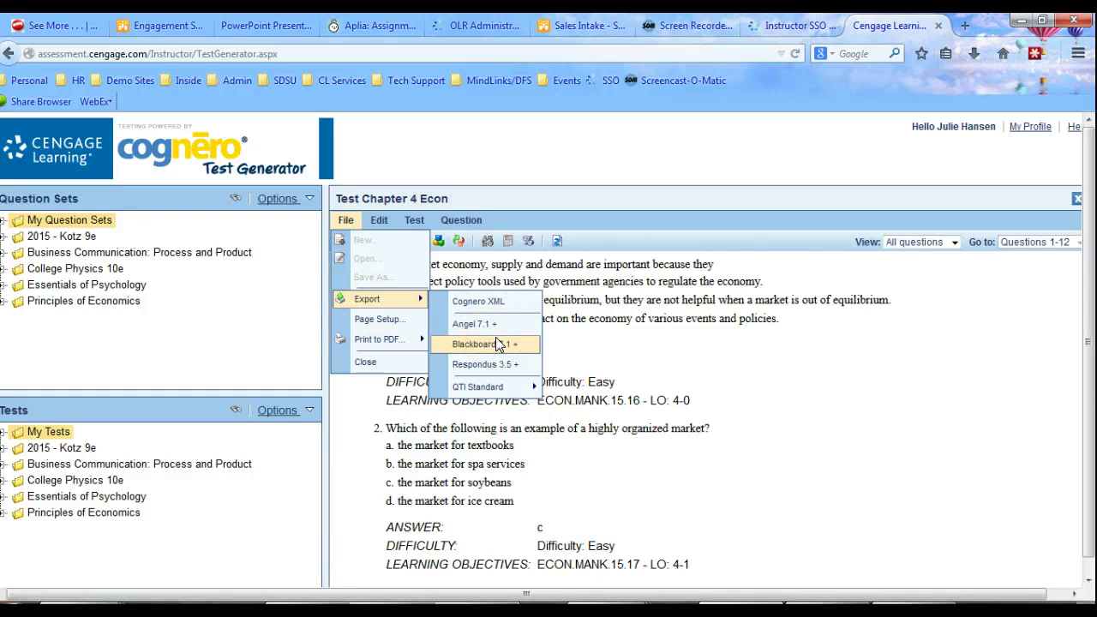
mouse_move(390, 341)
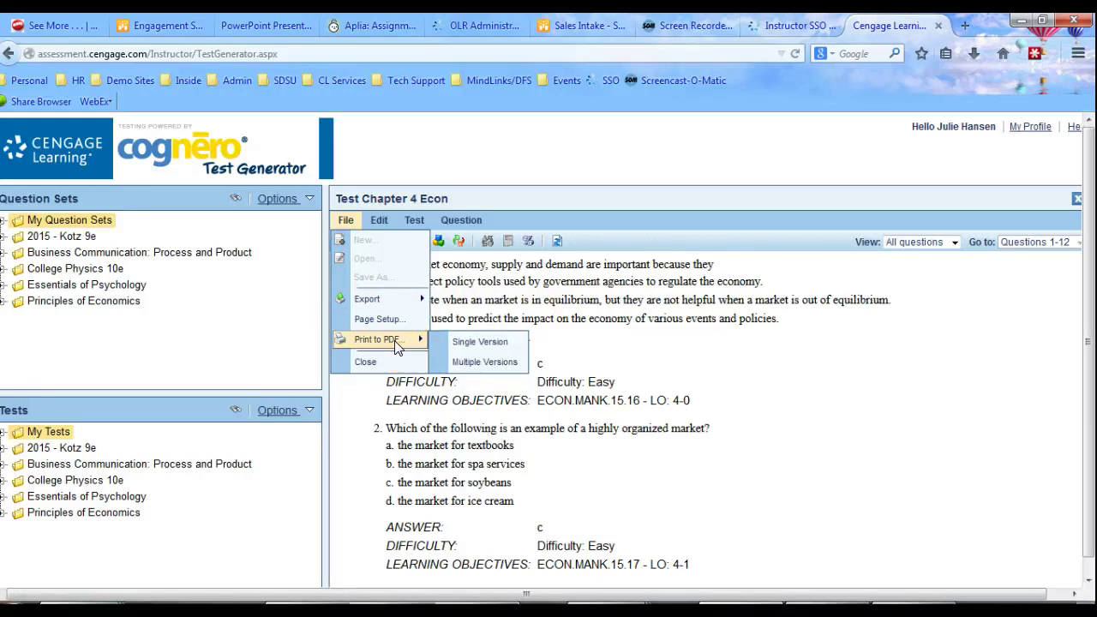
click(506, 342)
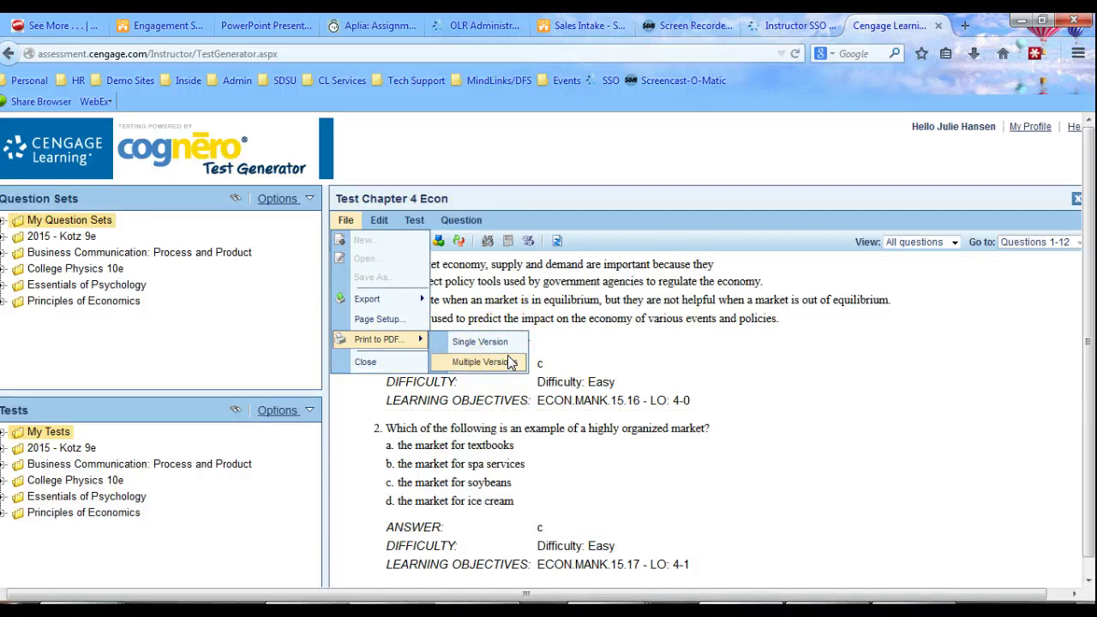
click(504, 346)
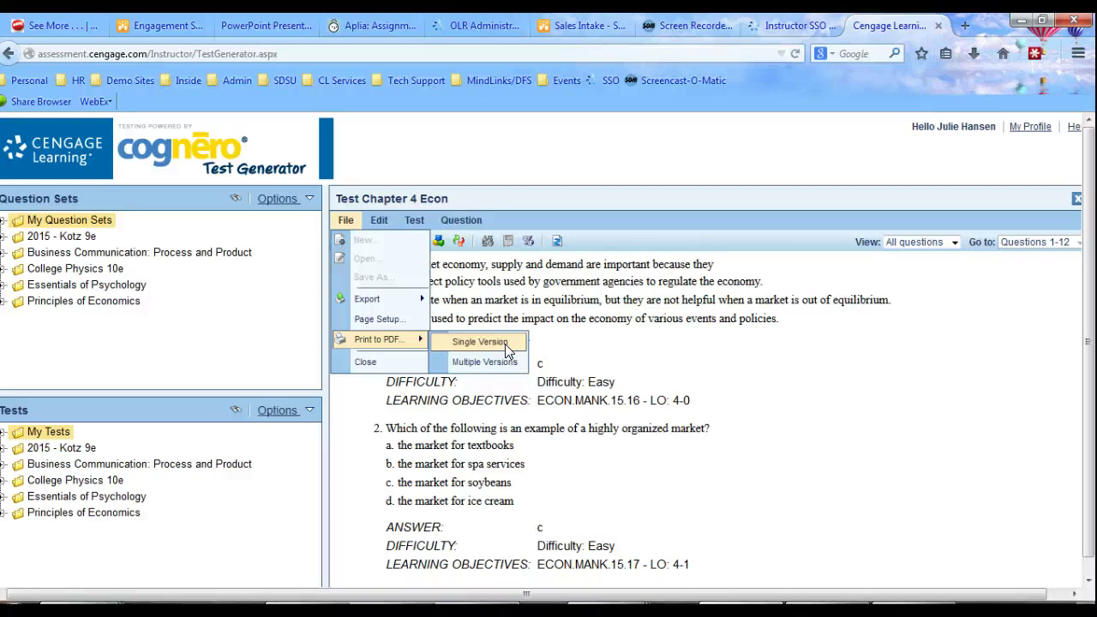
click(505, 343)
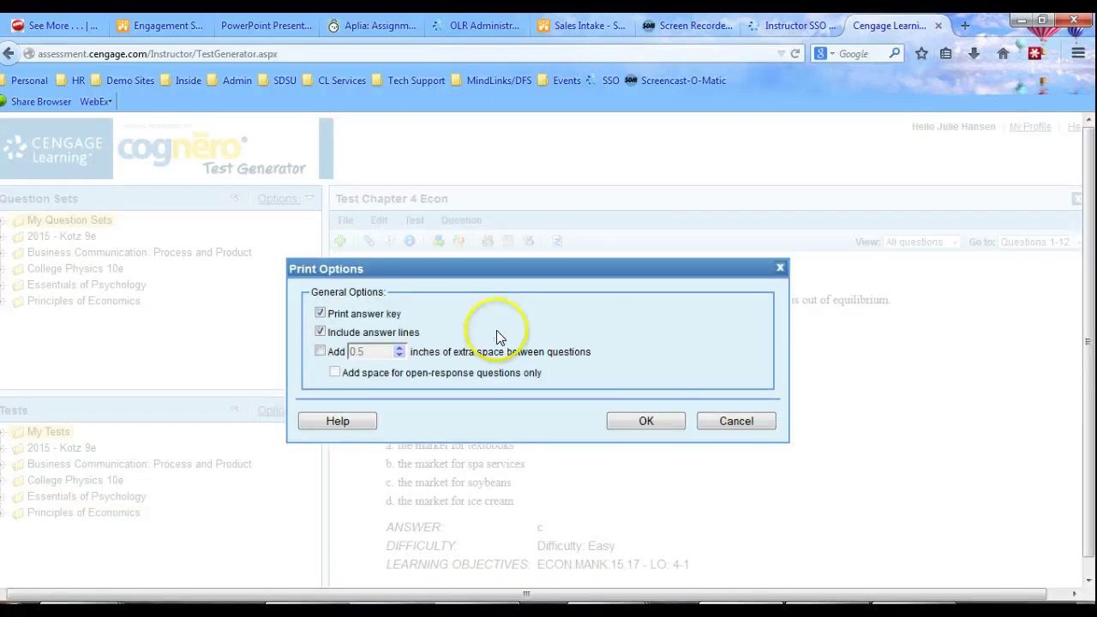
click(320, 353)
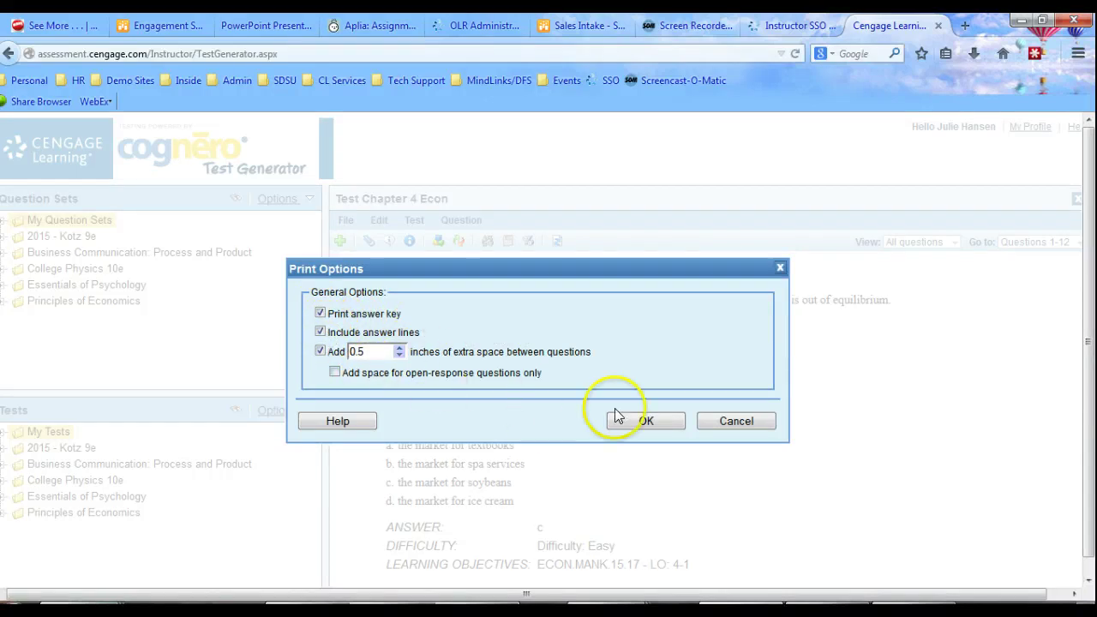
click(645, 421)
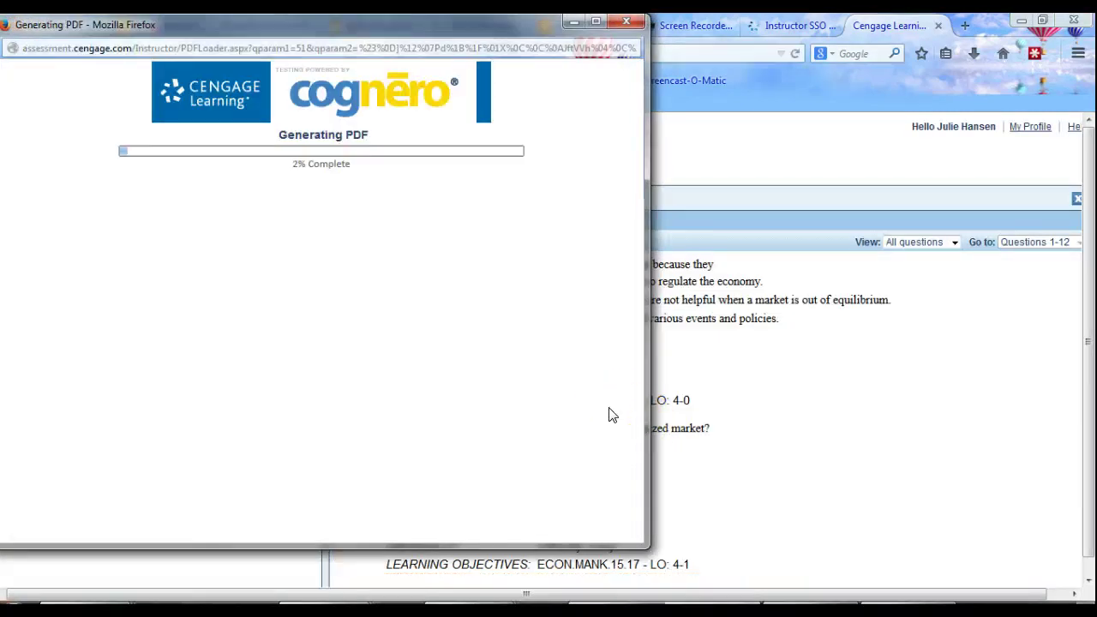
Step: Download Test_Chapter_4_Econ.pdf from Firefox and open it with Adobe Reader
click(176, 555)
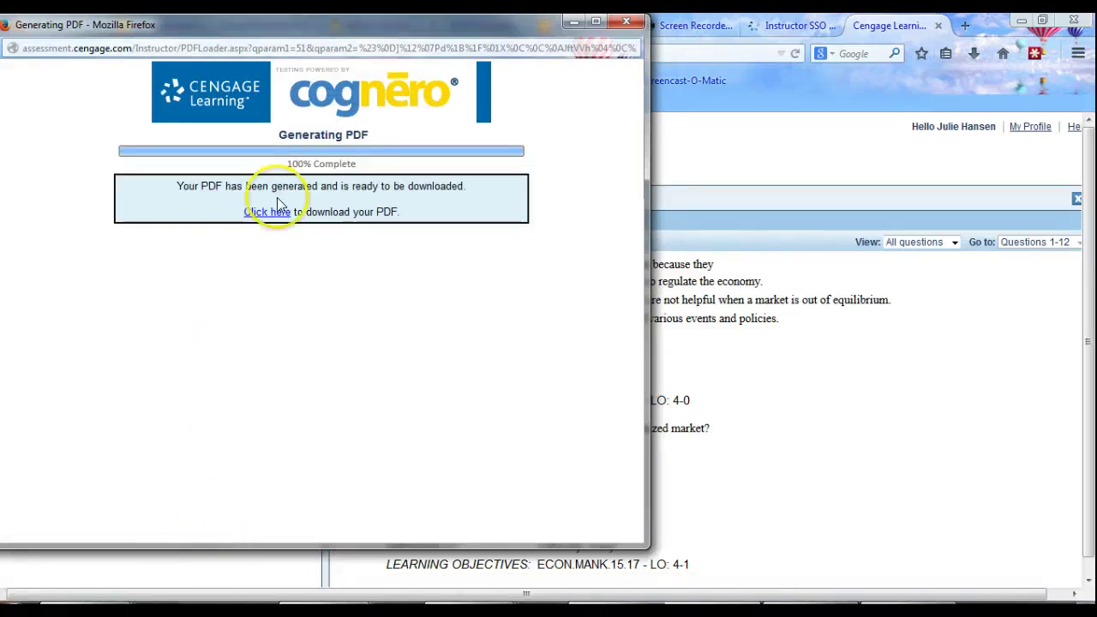
click(269, 211)
click(488, 252)
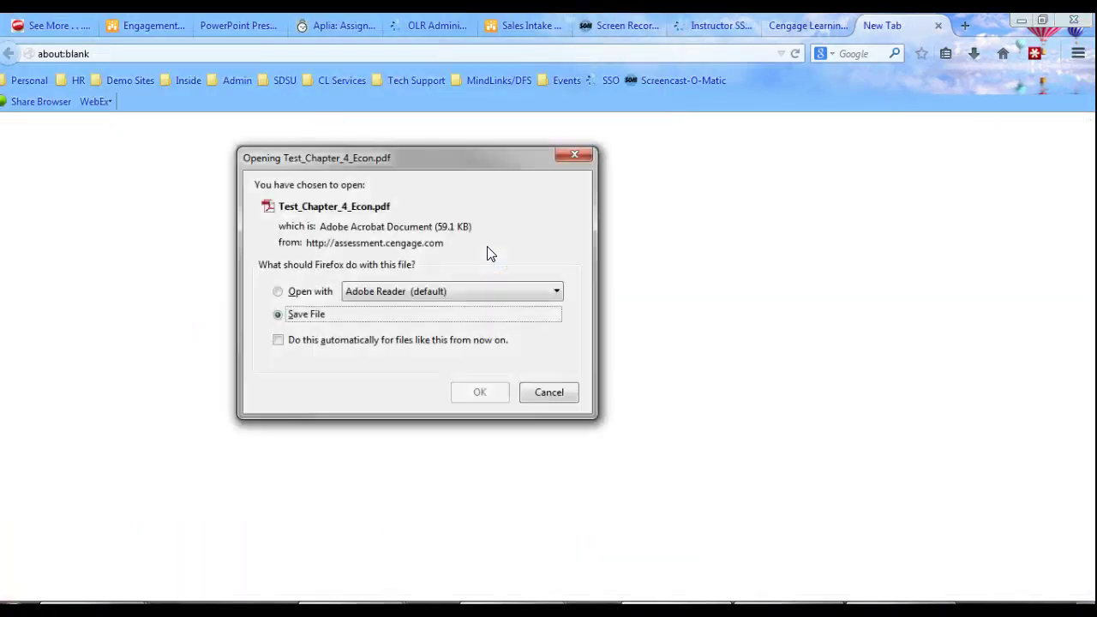
click(302, 296)
click(469, 392)
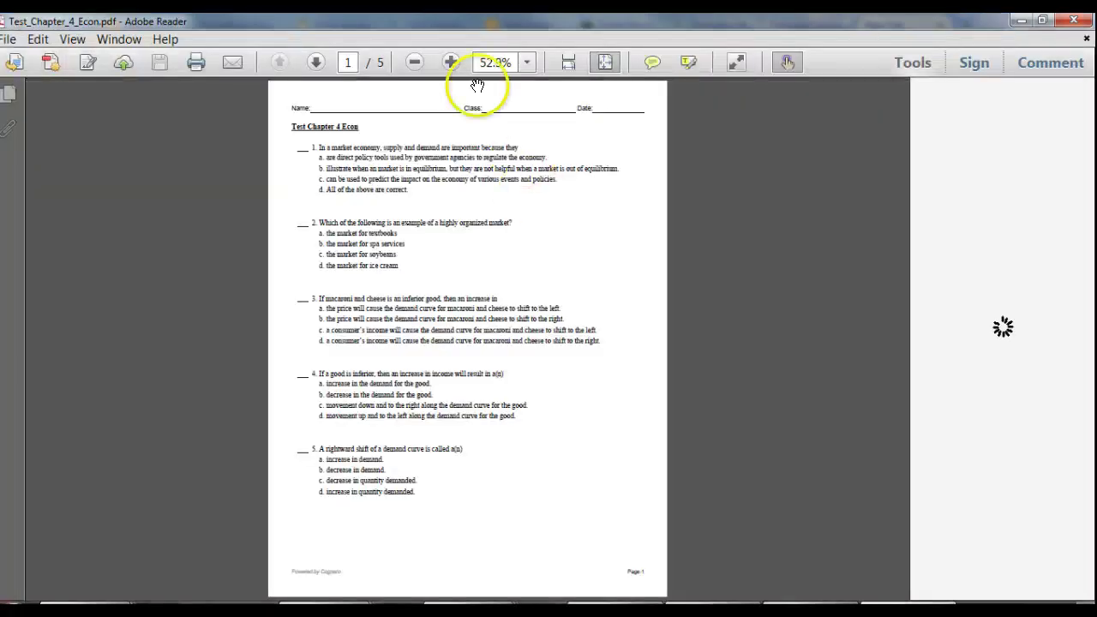
Step: Zoom the PDF to 75% and scroll down to page 4 showing question 12
click(452, 62)
click(453, 61)
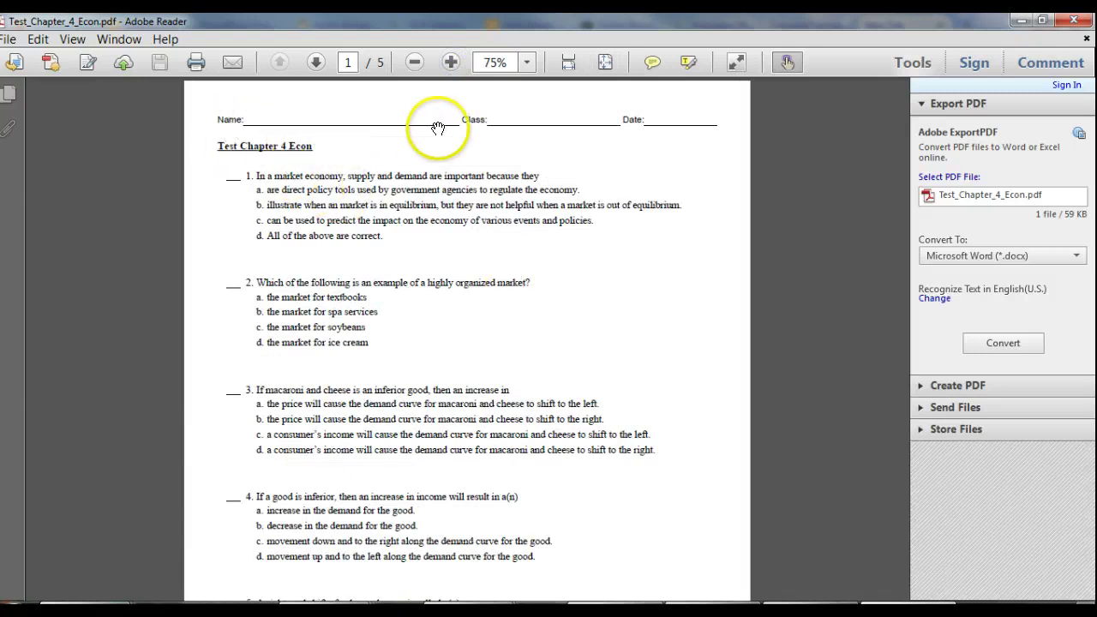
scroll(696, 190, down, 5)
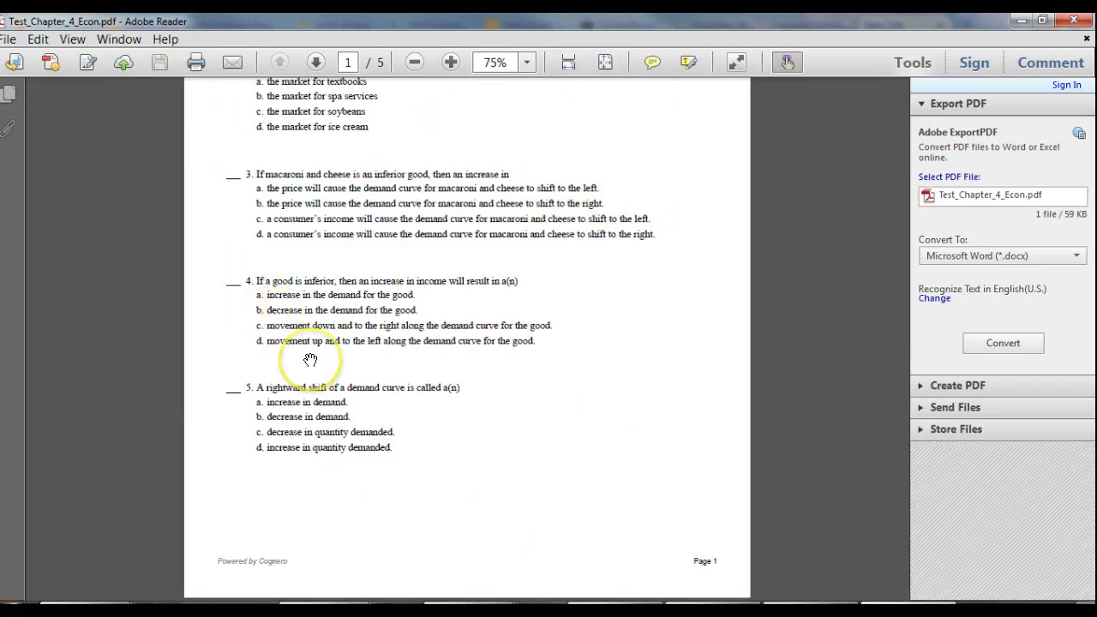
scroll(311, 359, down, 20)
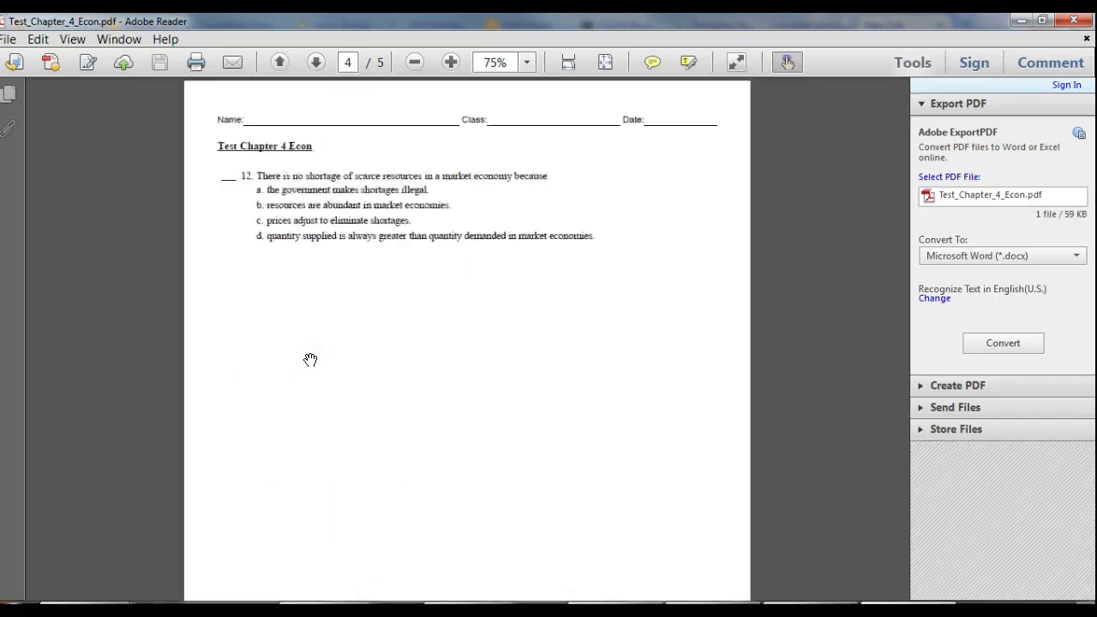